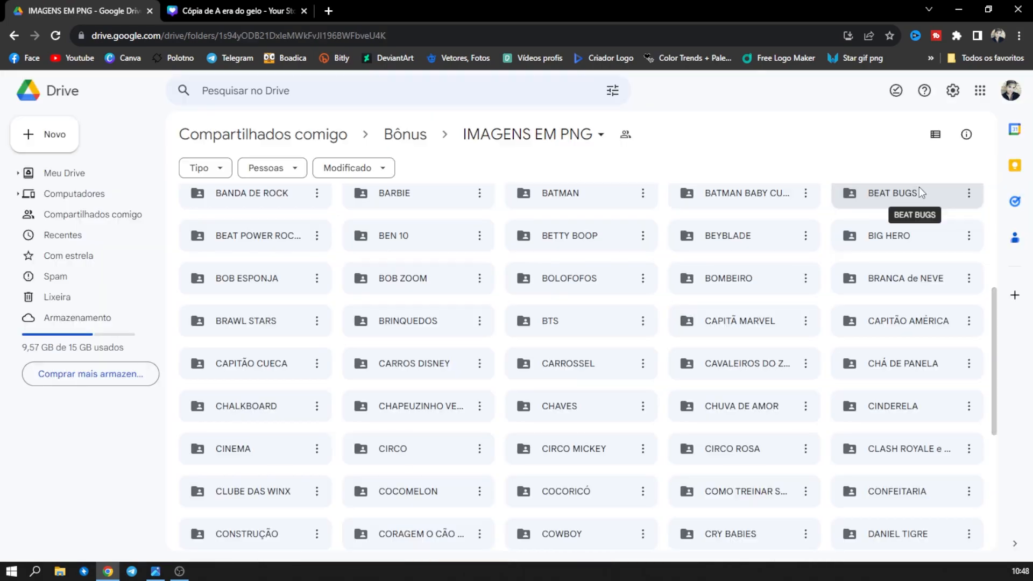
scroll(920, 191, down, 10)
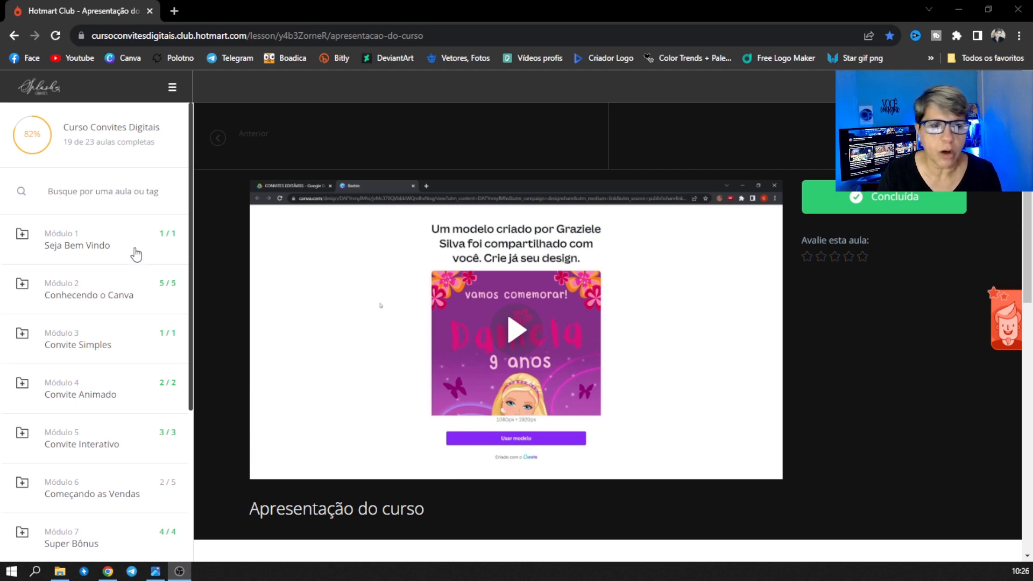
Review the course's module list, including the lessons under Conhecendo o Canva and Começando as Vendas.
click(116, 299)
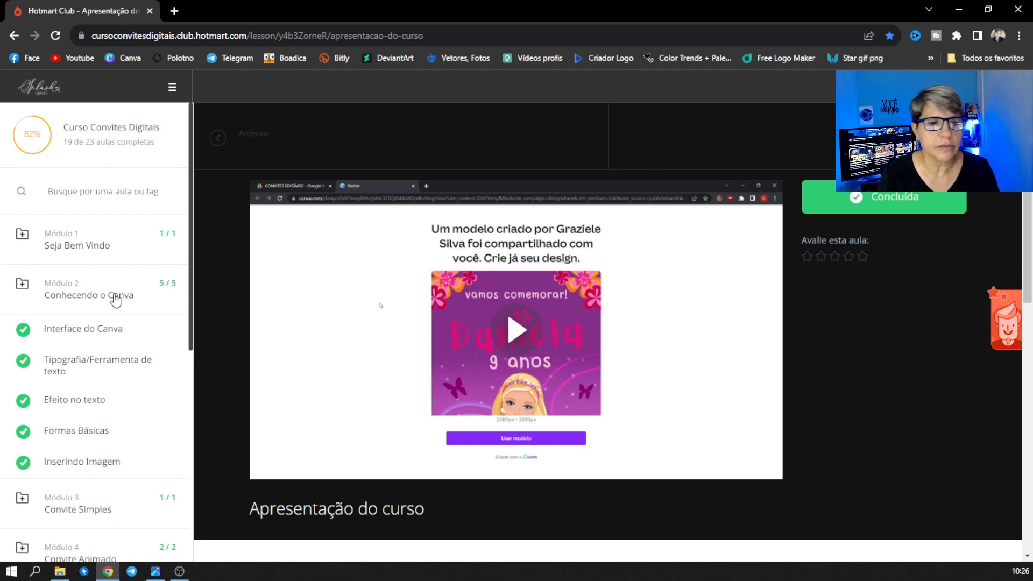
click(116, 299)
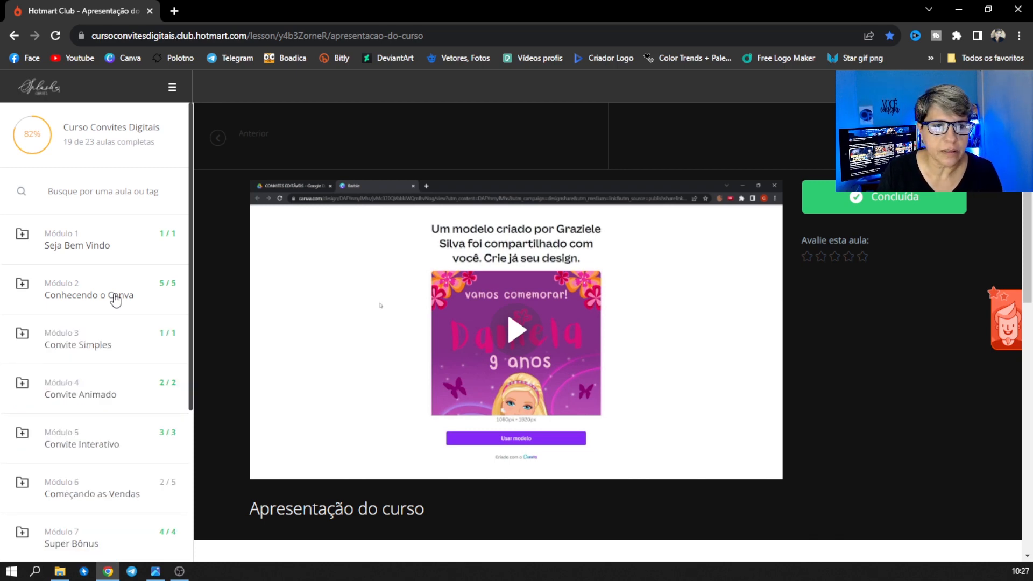
scroll(110, 323, down, 1)
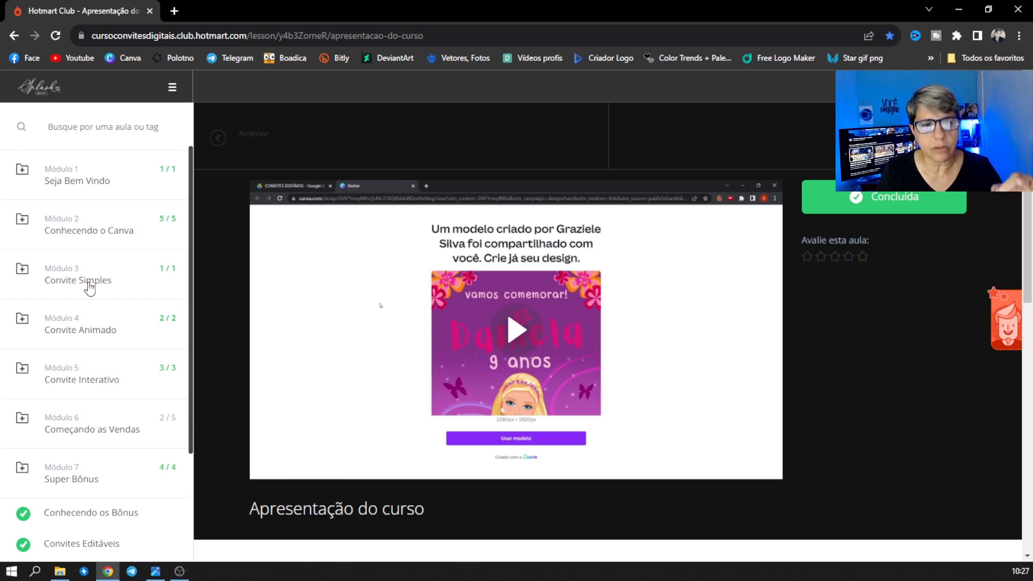
scroll(89, 289, down, 1)
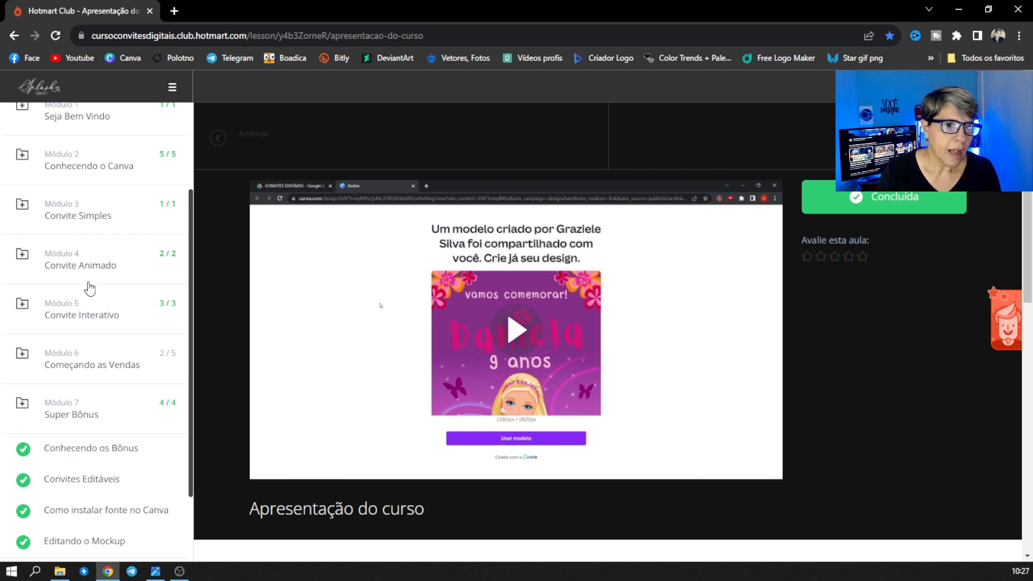
click(110, 362)
scroll(110, 361, down, 1)
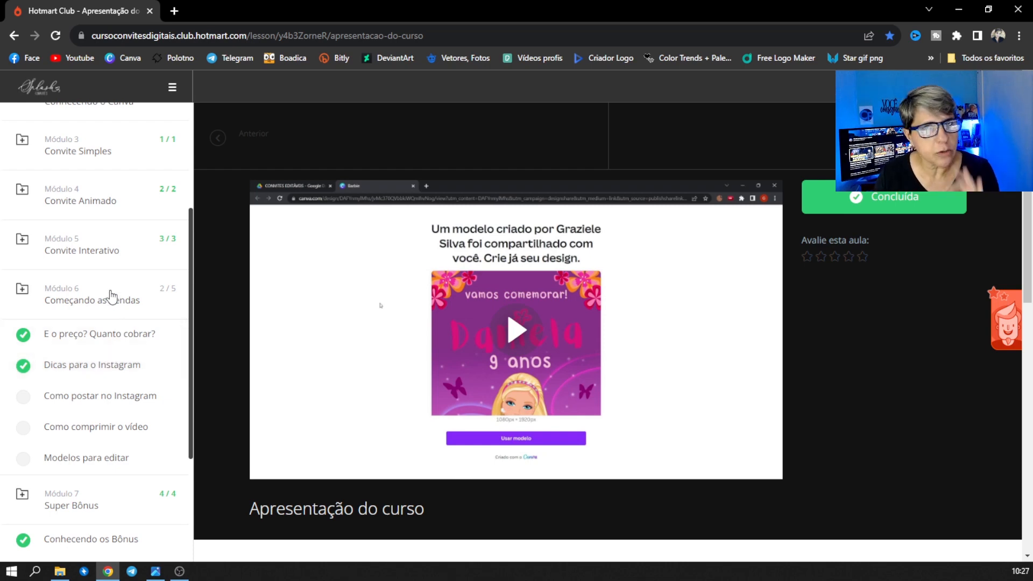
scroll(162, 299, down, 1)
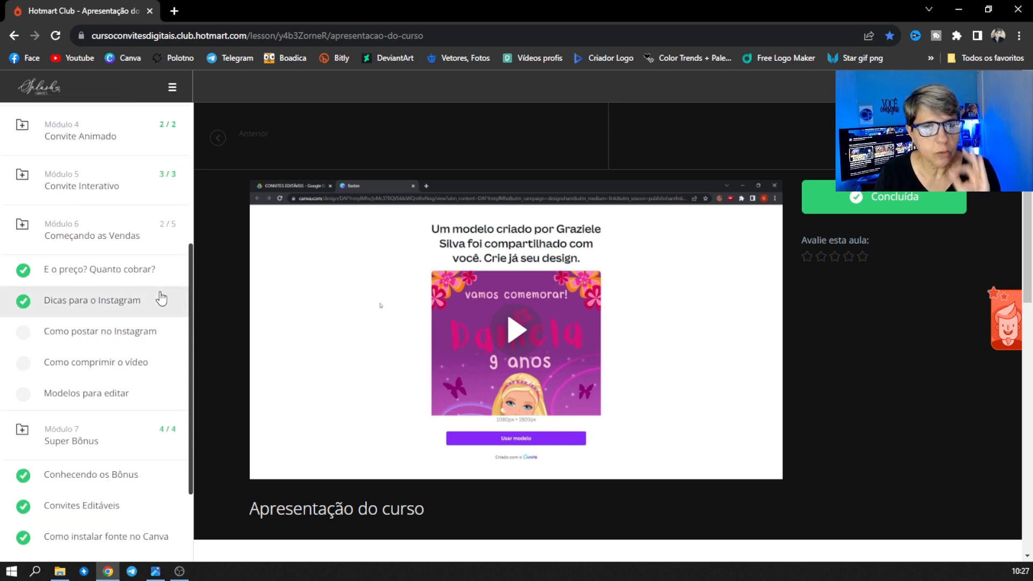
scroll(161, 298, down, 1)
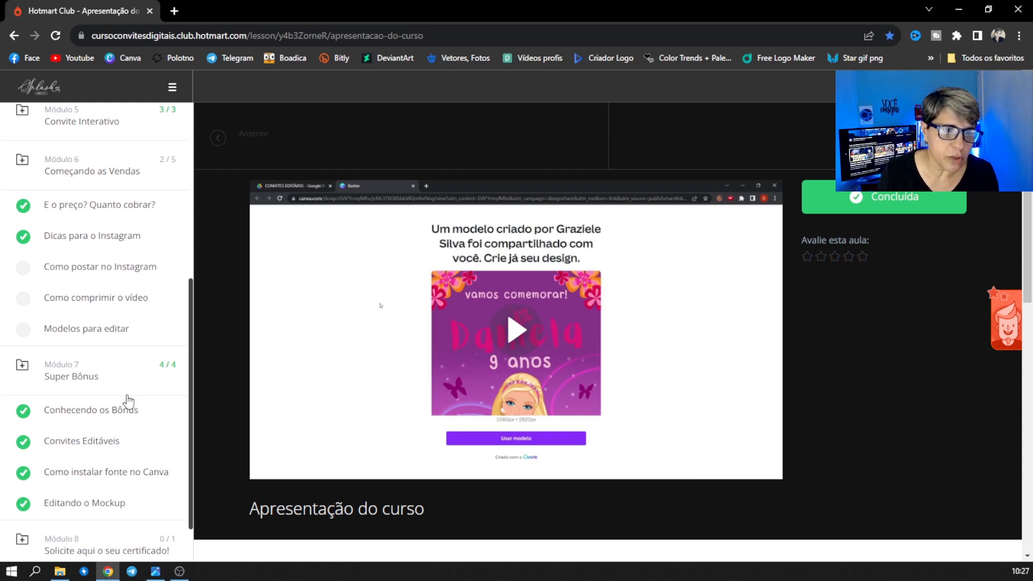
Open the Convites Editáveis lesson under Super Bônus and follow its link to the bonus folder in Google Drive.
click(119, 441)
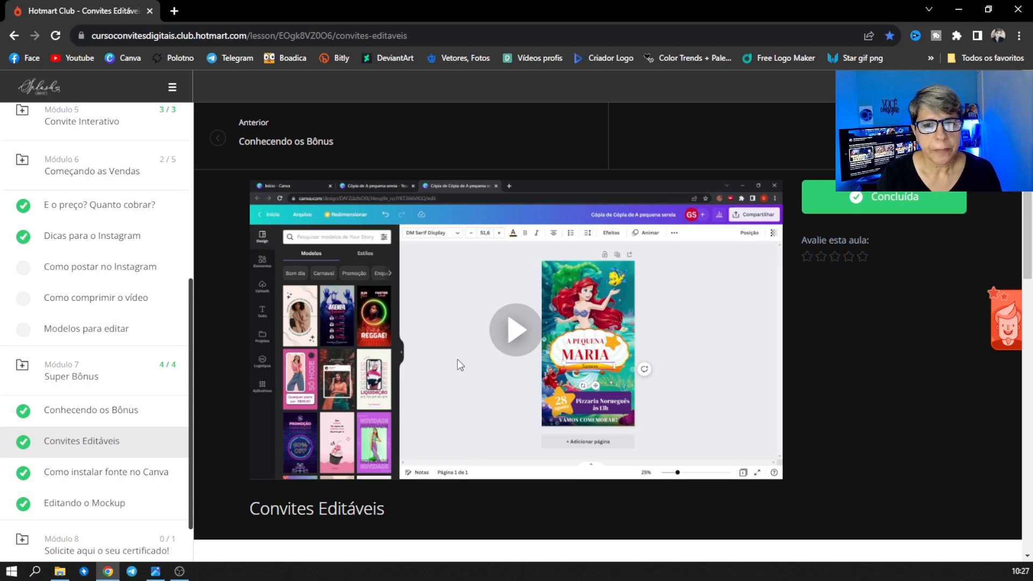
scroll(457, 359, down, 4)
scroll(343, 497, down, 1)
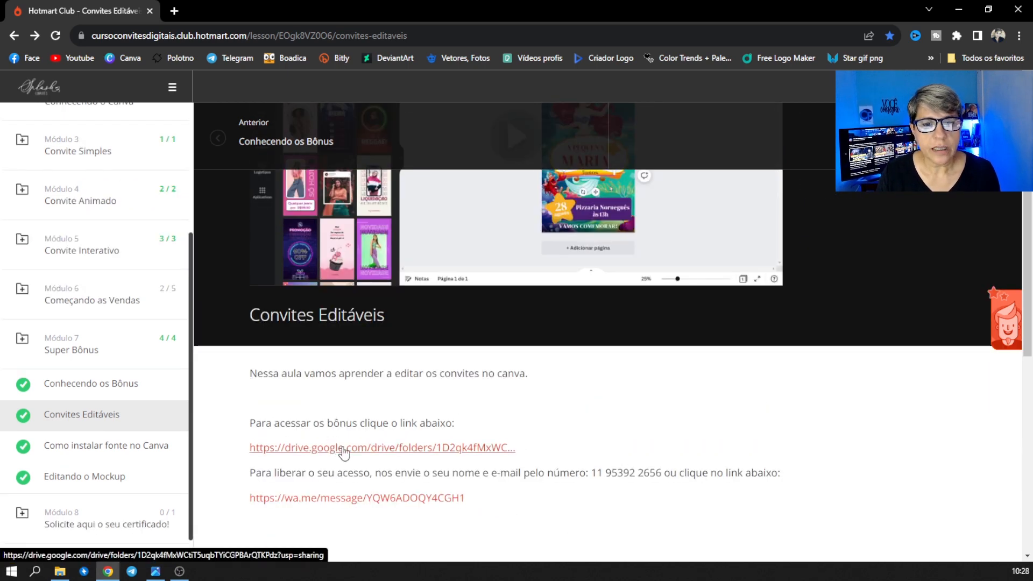
click(343, 449)
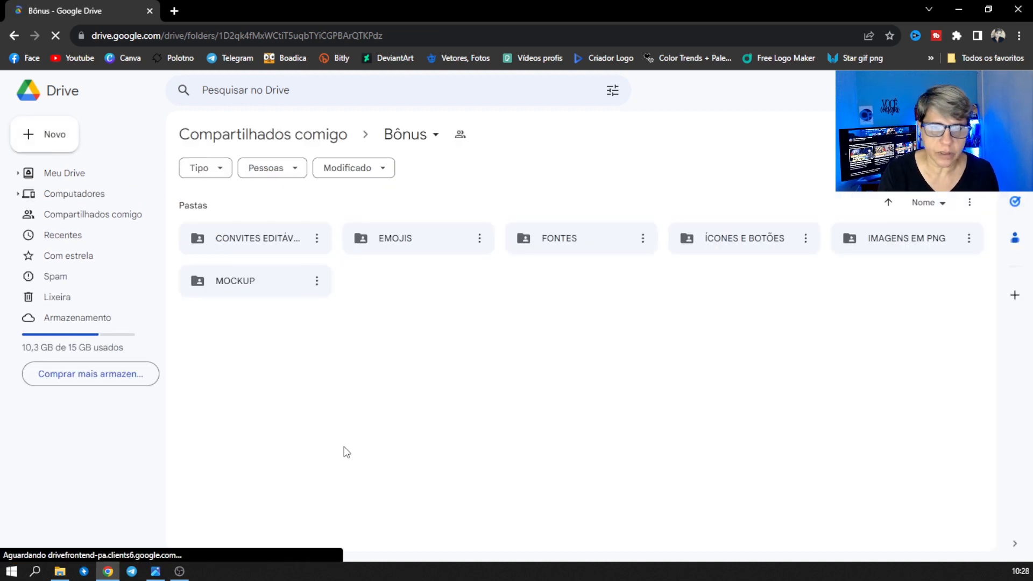
Look through the CONVITES EDITÁVEIS, EMOJIS and IMAGENS EM PNG folders, returning to the Bônus folder after each one.
double_click(270, 238)
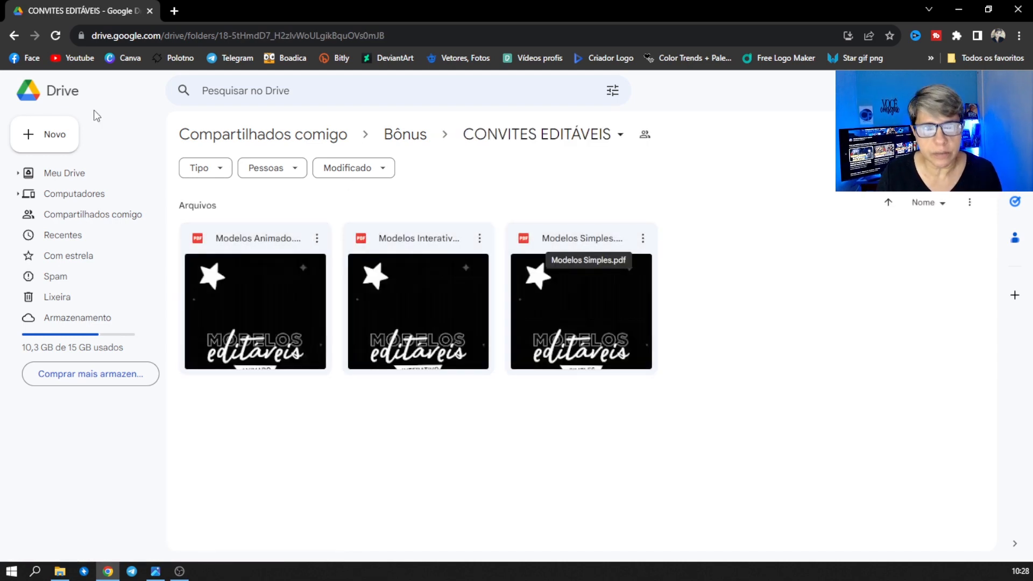
click(13, 36)
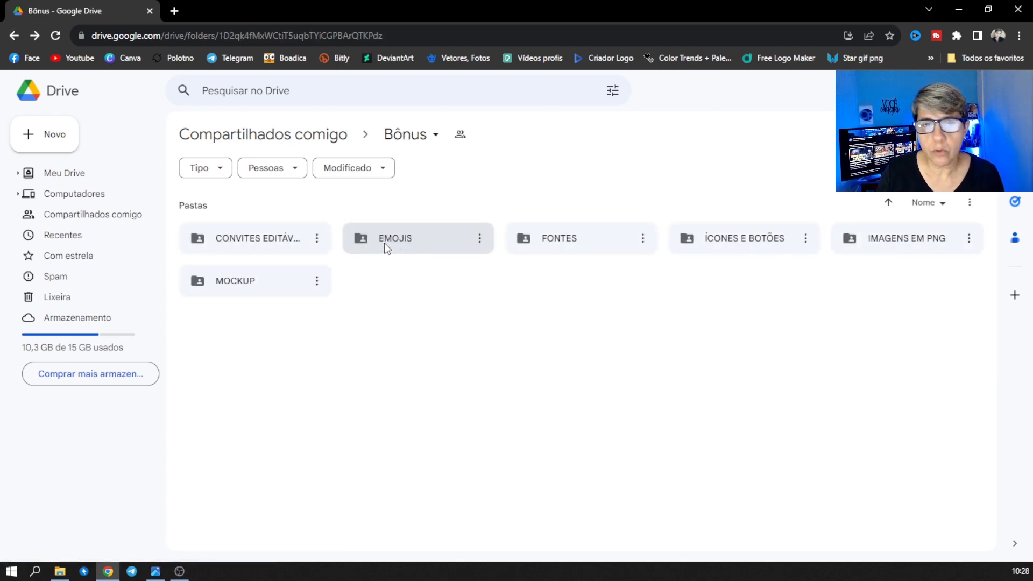
double_click(358, 238)
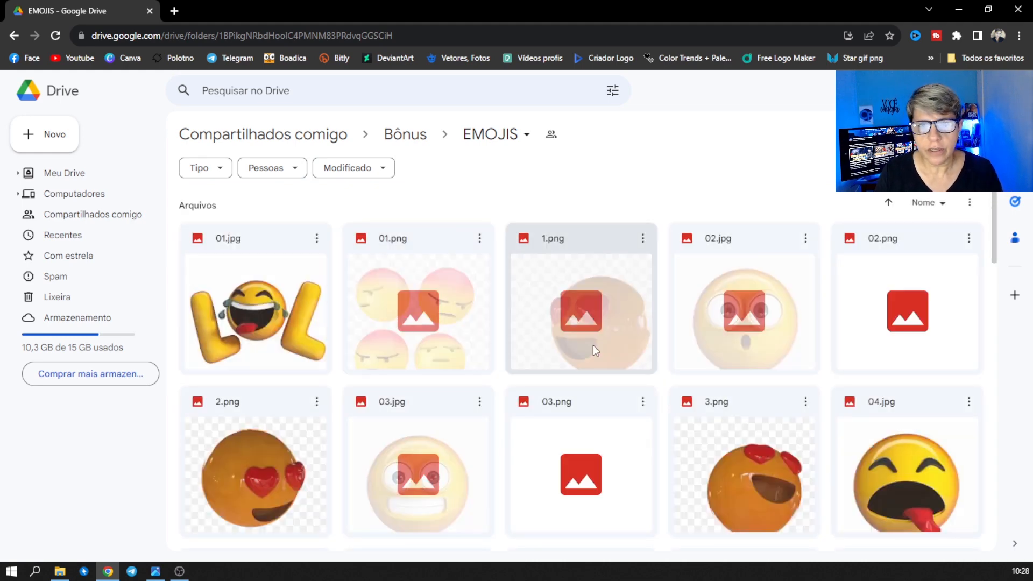
scroll(592, 350, down, 5)
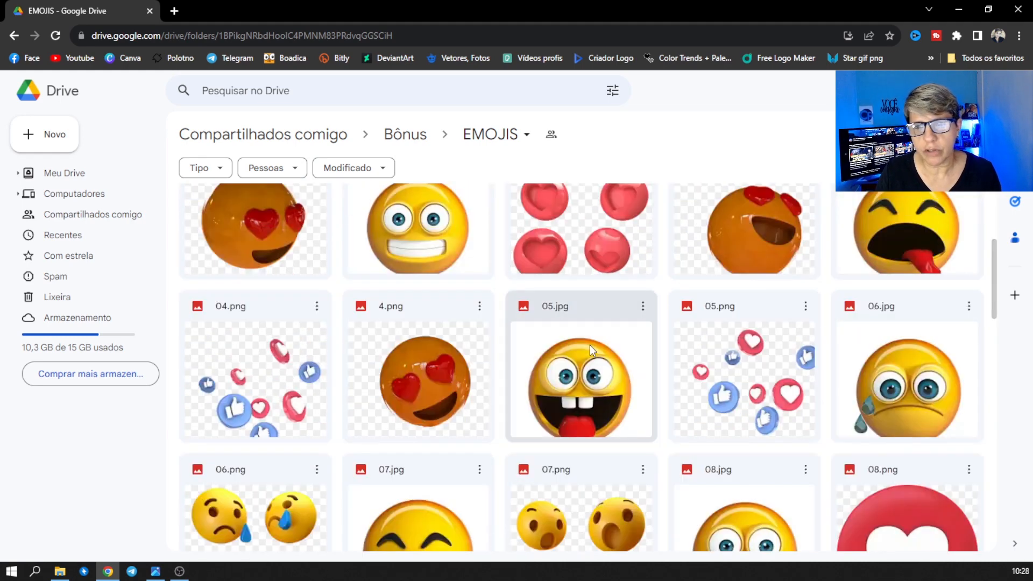
scroll(590, 344, up, 5)
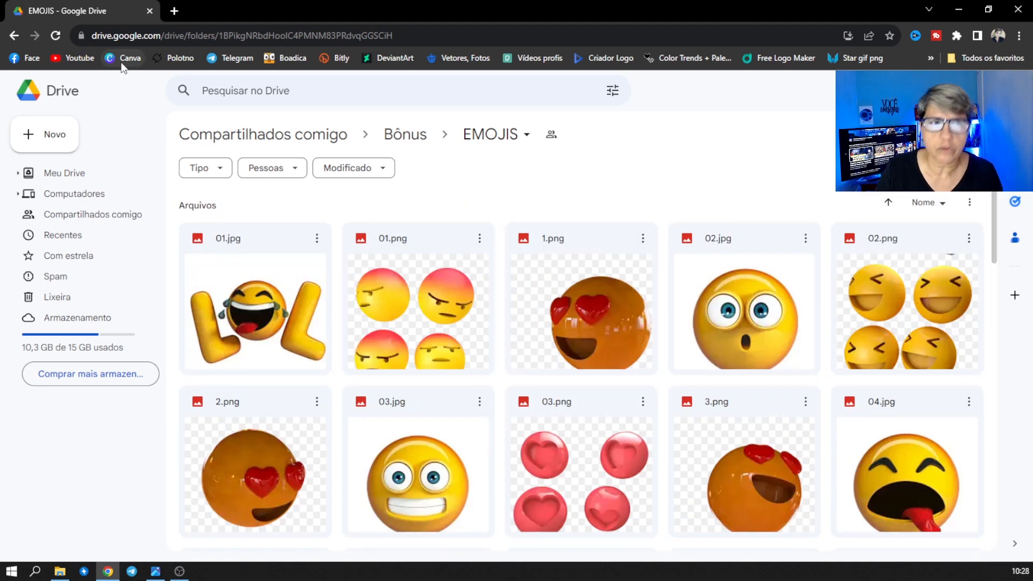
click(14, 37)
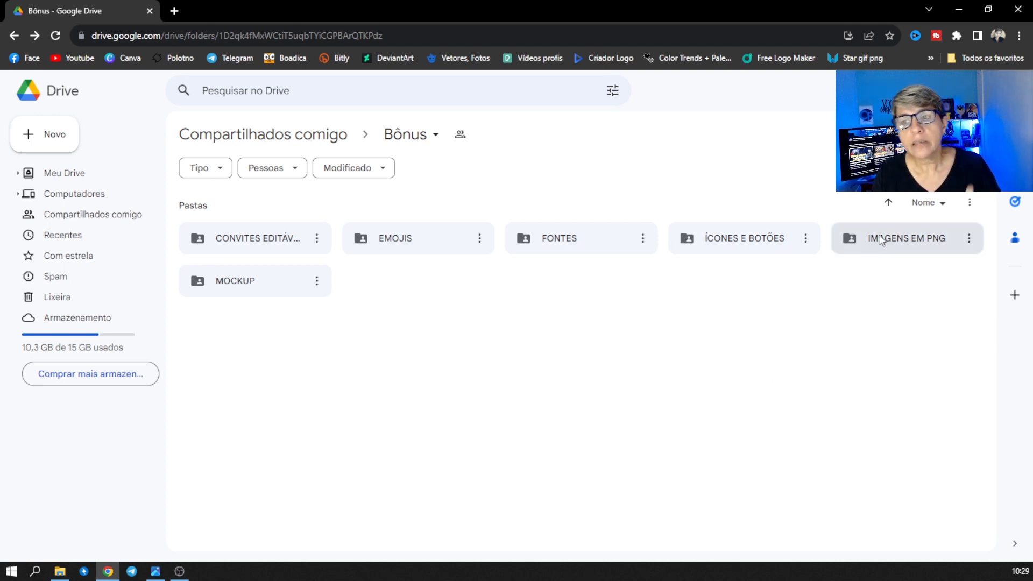
double_click(849, 238)
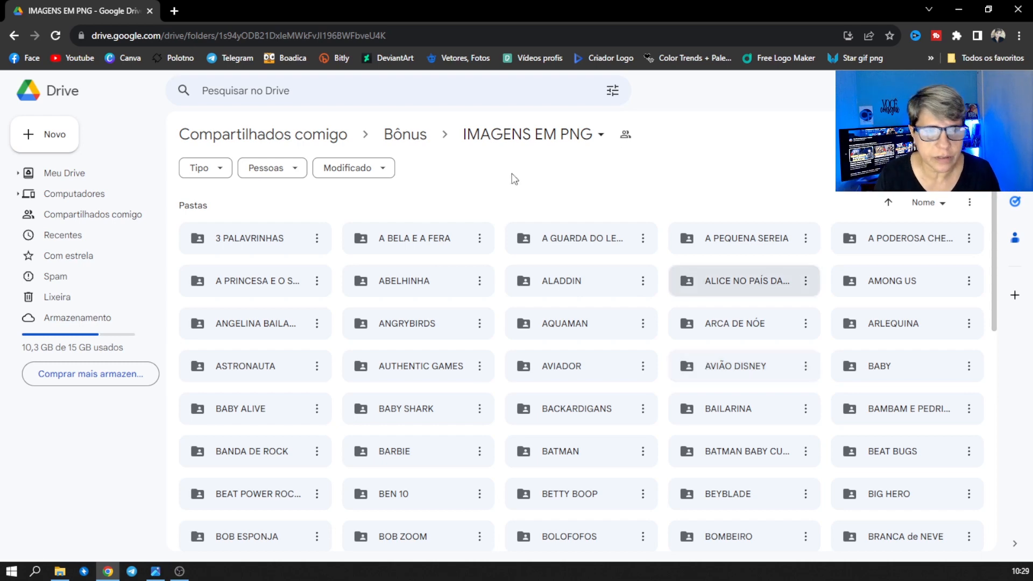
click(14, 35)
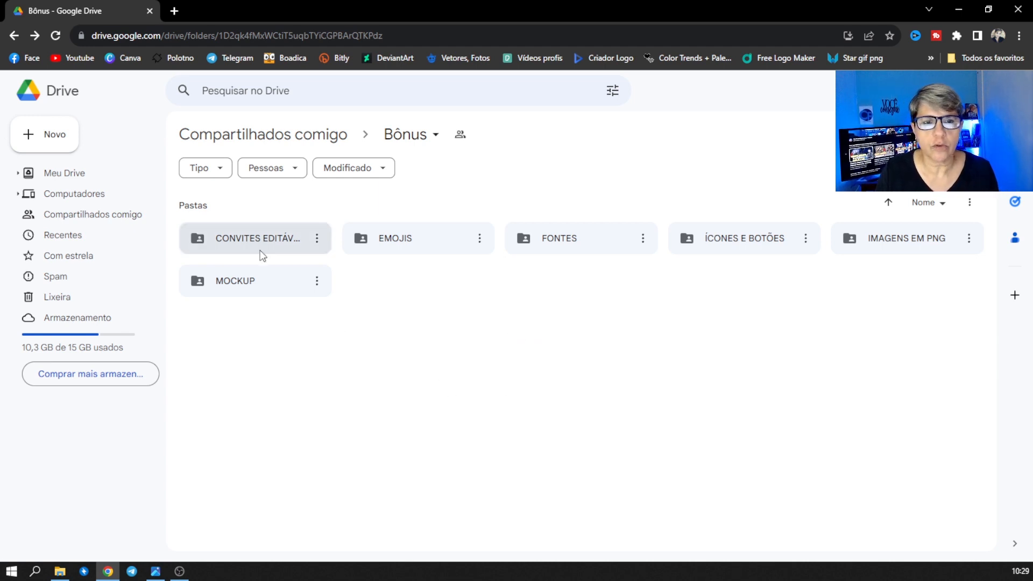
Open Modelos Simples.pdf from the CONVITES EDITÁVEIS folder at its Convite Simples page.
double_click(203, 244)
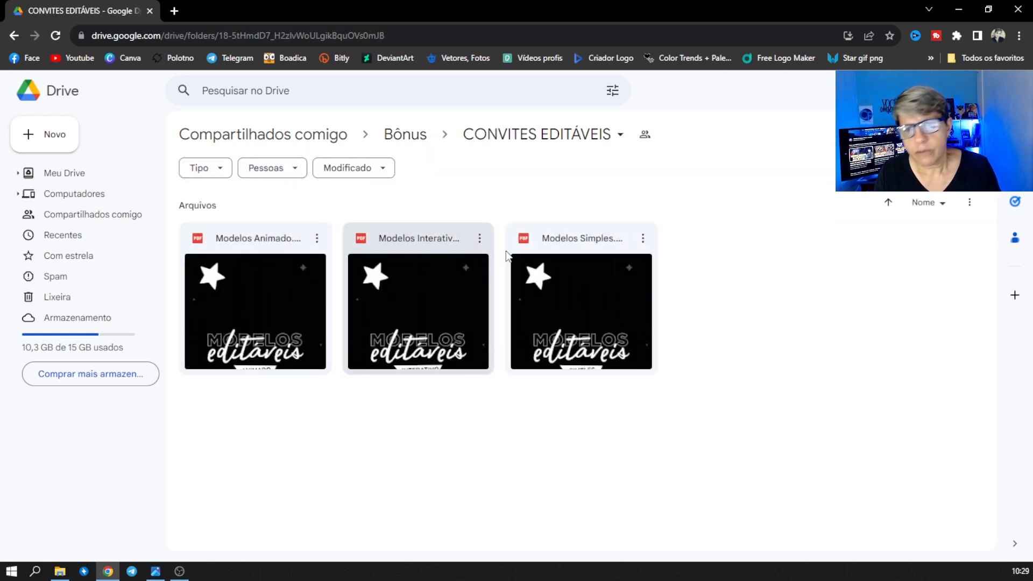
click(555, 238)
double_click(554, 234)
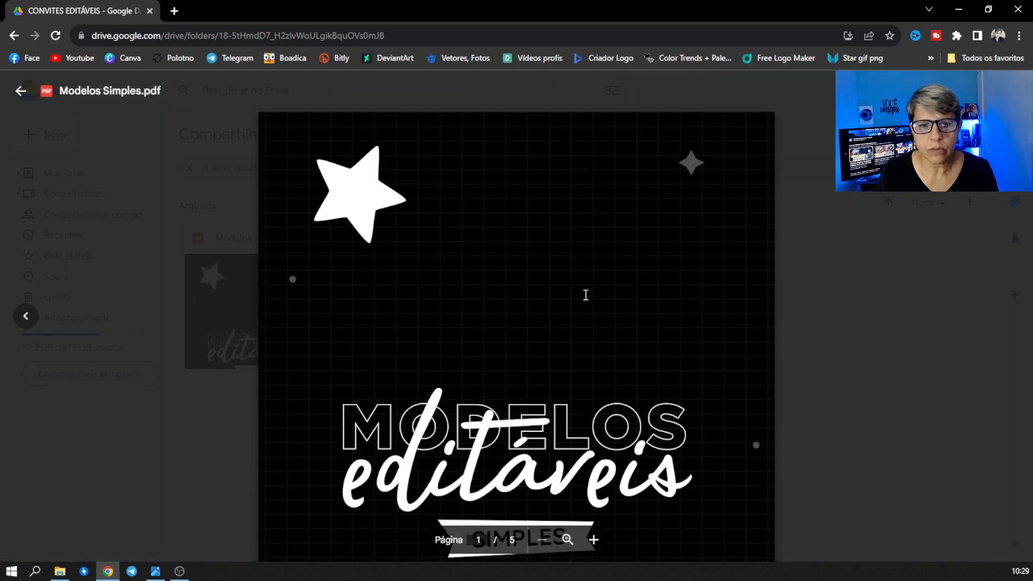
scroll(584, 295, down, 10)
scroll(616, 287, down, 3)
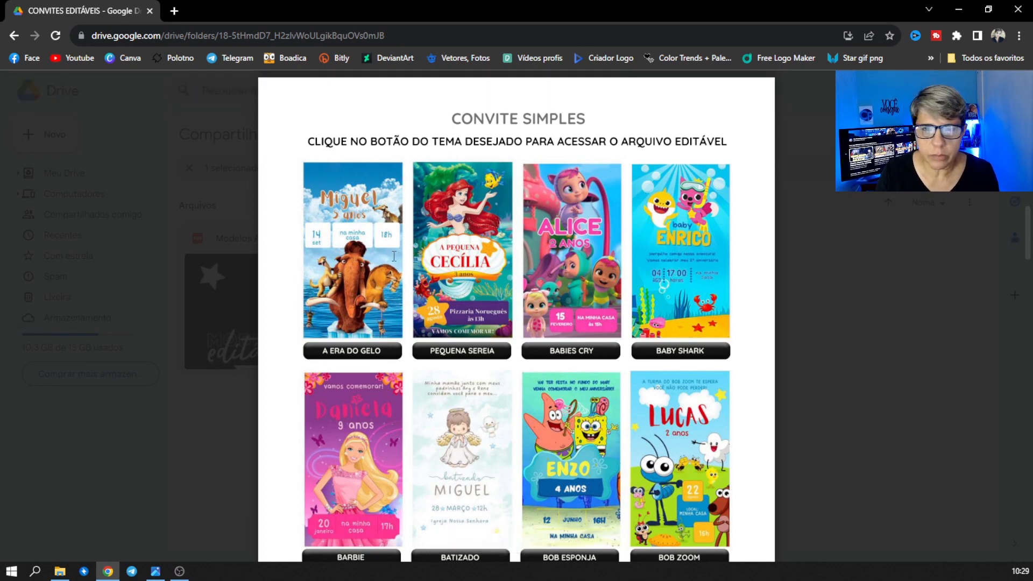
Open the A ERA DO GELO template from the PDF and start an editable copy of it in Canva.
scroll(355, 291, down, 1)
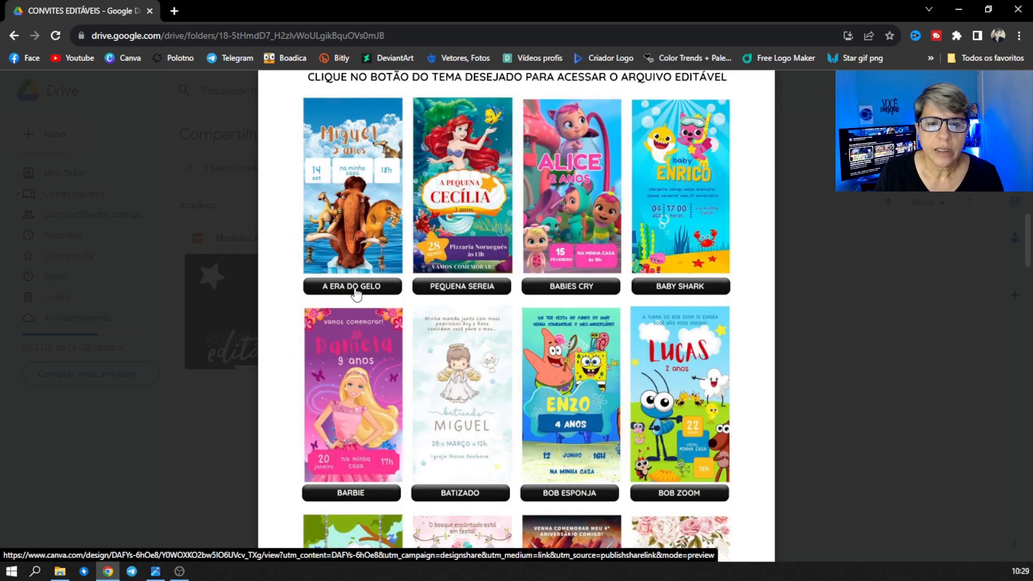
click(355, 290)
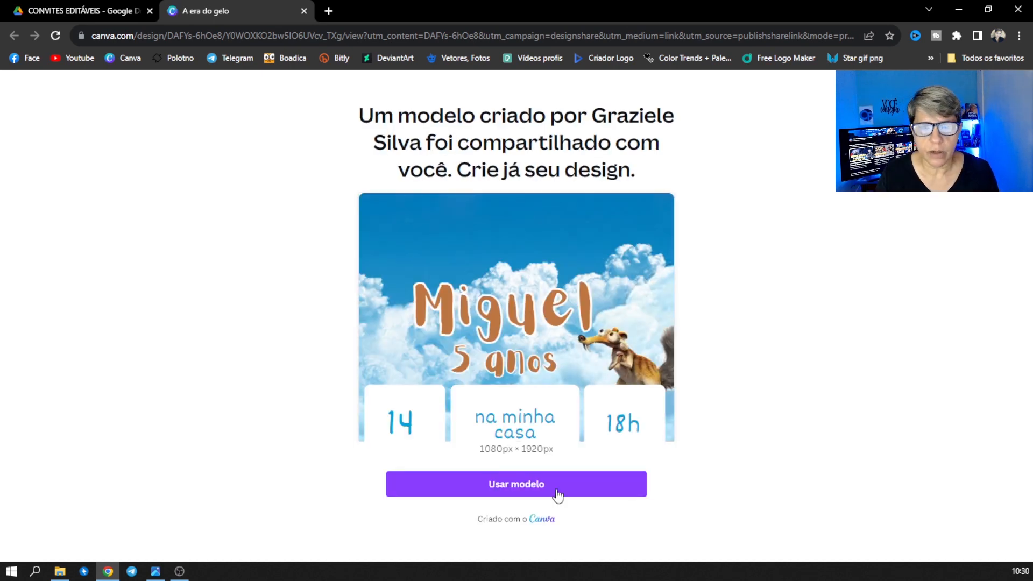
click(513, 490)
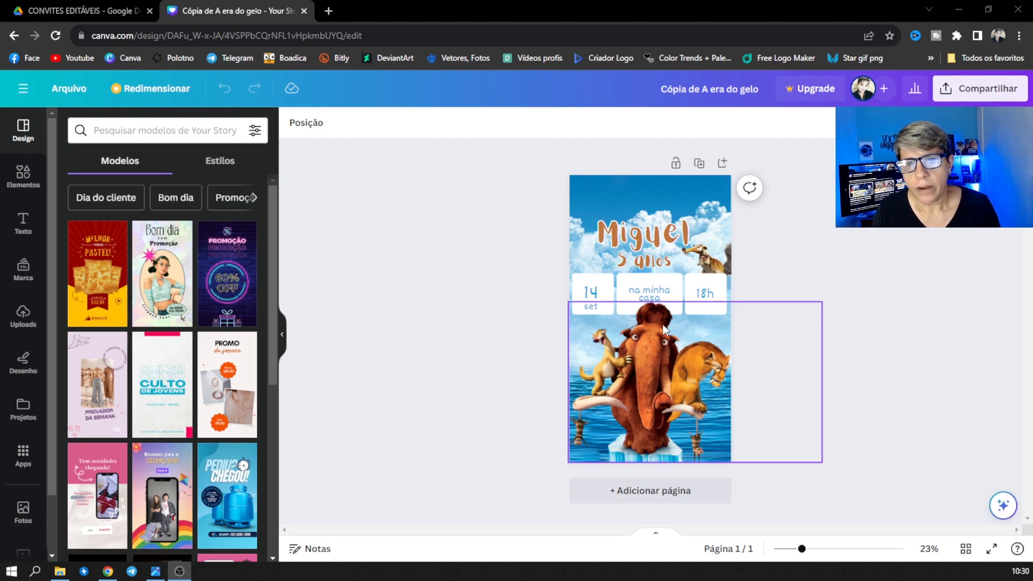
Replace the child's name in the brown title of the invitation with "Nome".
click(641, 243)
double_click(640, 242)
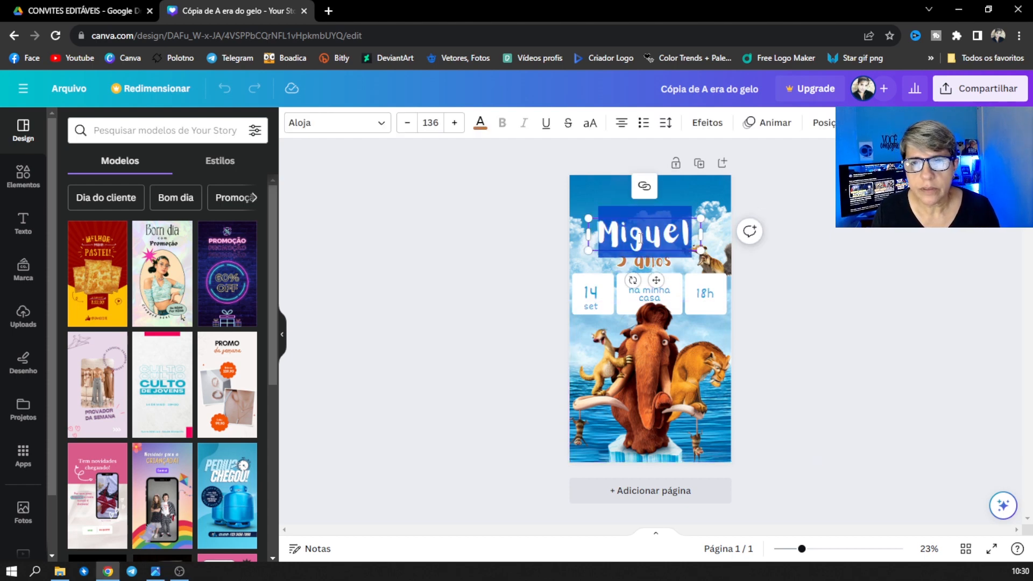
text(Nome)
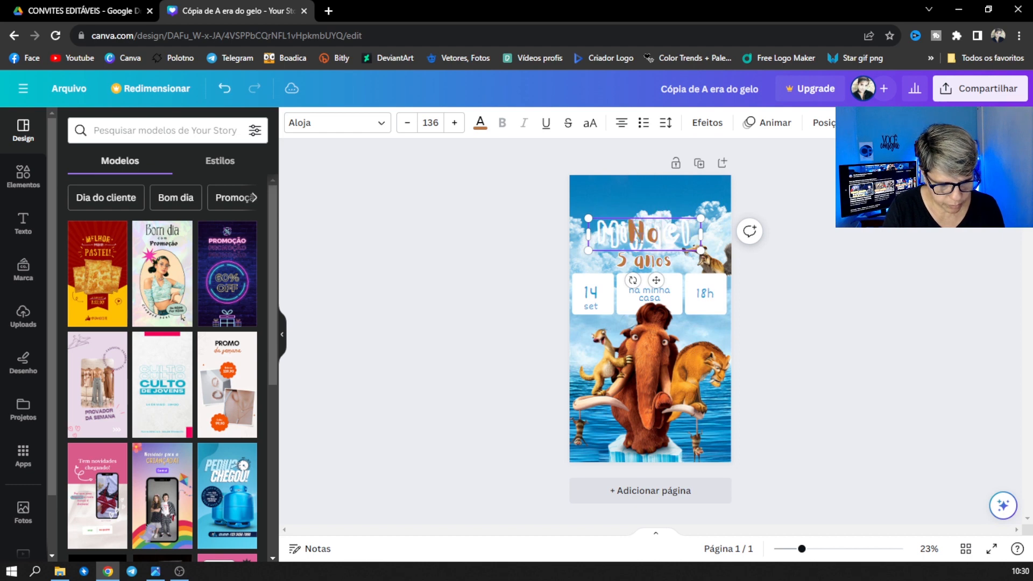
click(756, 259)
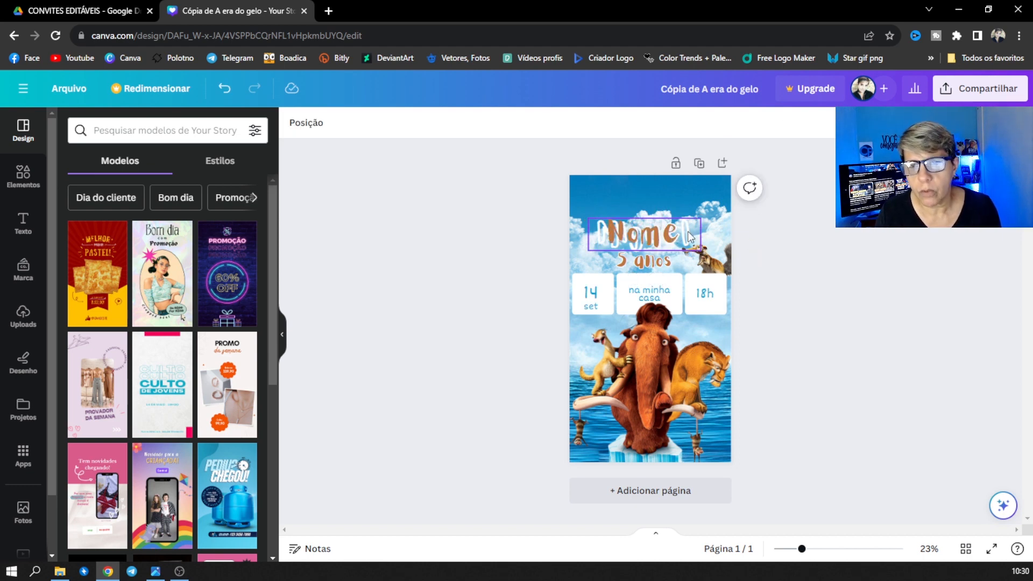
Delete the "Nome" text from the invitation and undo the deletion.
click(690, 234)
click(647, 187)
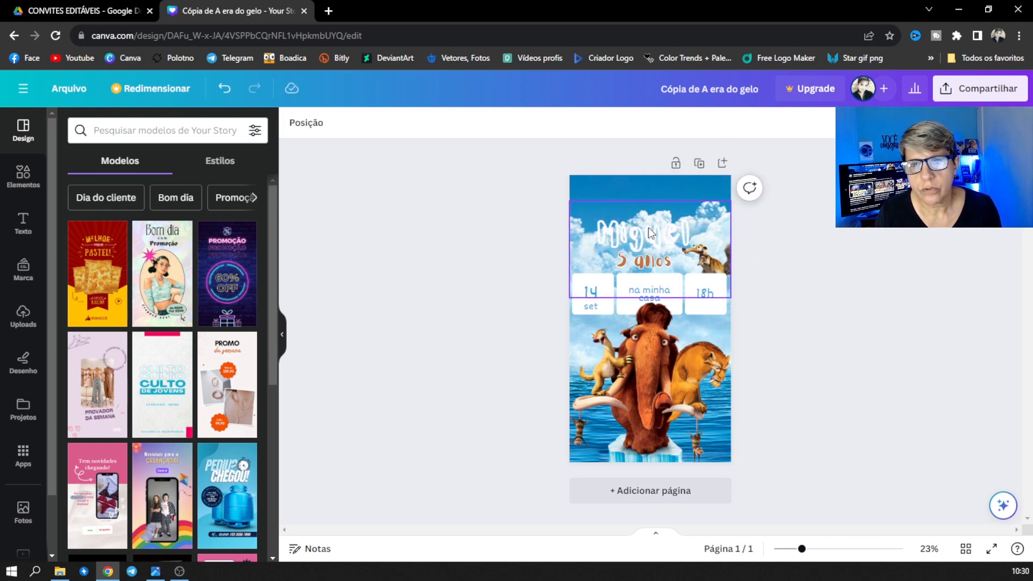
key(ctrl+z)
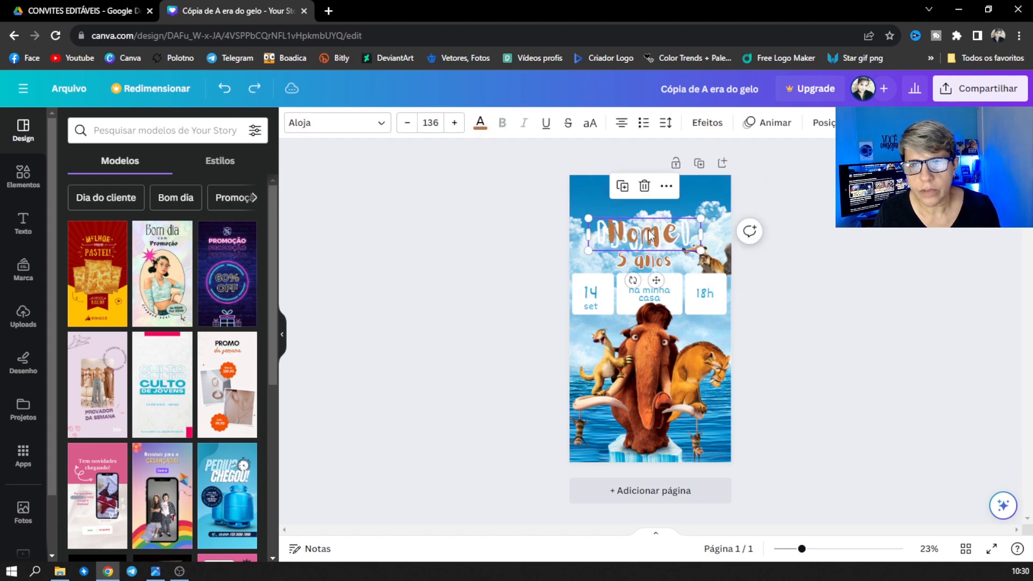
Recolour the "Nome" text with the dark brown taken from the mammoth photo's colours.
click(480, 123)
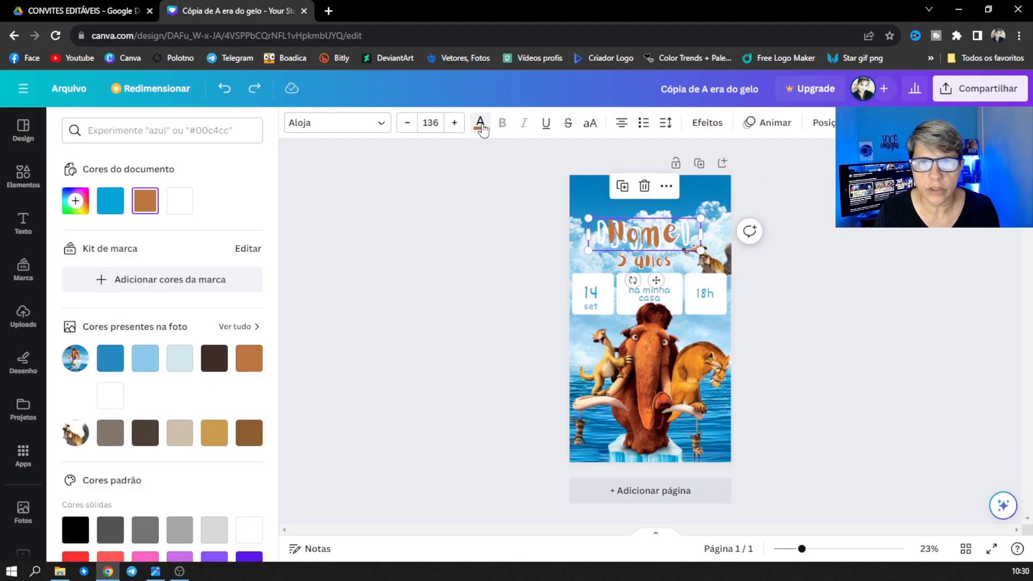
click(210, 359)
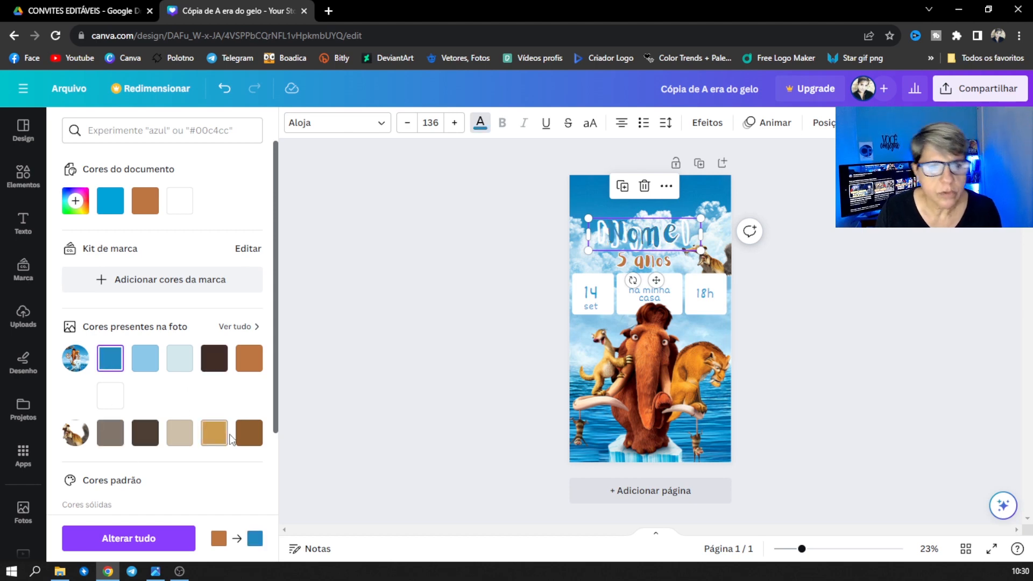
click(181, 359)
click(214, 362)
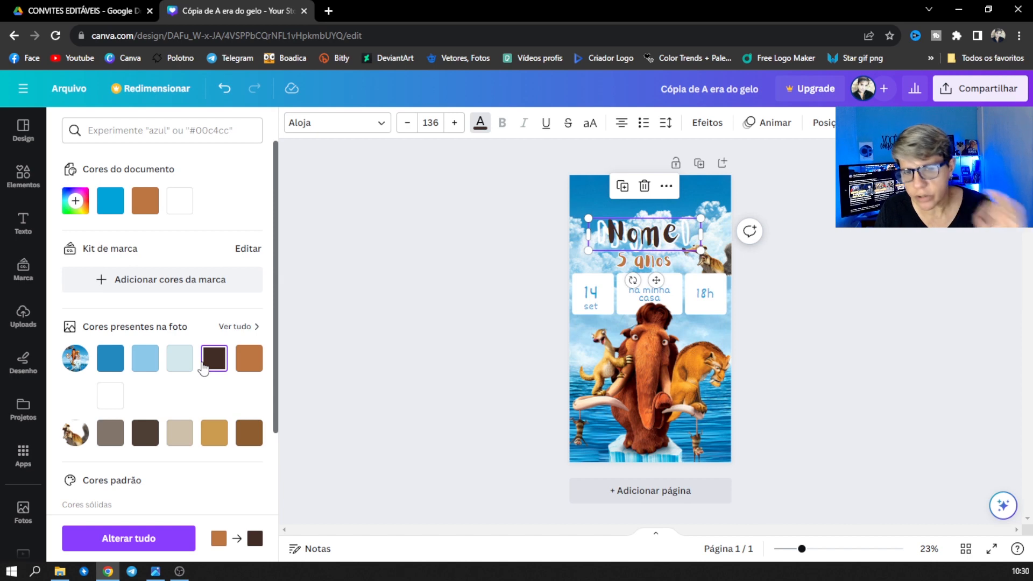
key(Escape)
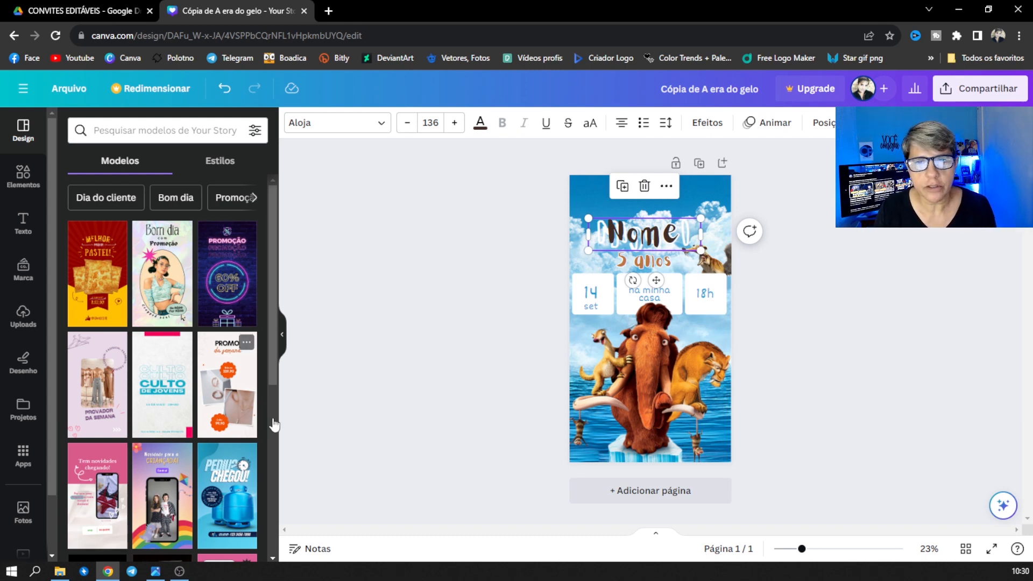
click(401, 392)
Switch to Google Drive, leave the Modelos Simples PDF, and open Bônus > IMAGENS EM PNG > ERA DO GELO > PERSONAGENS.
click(86, 13)
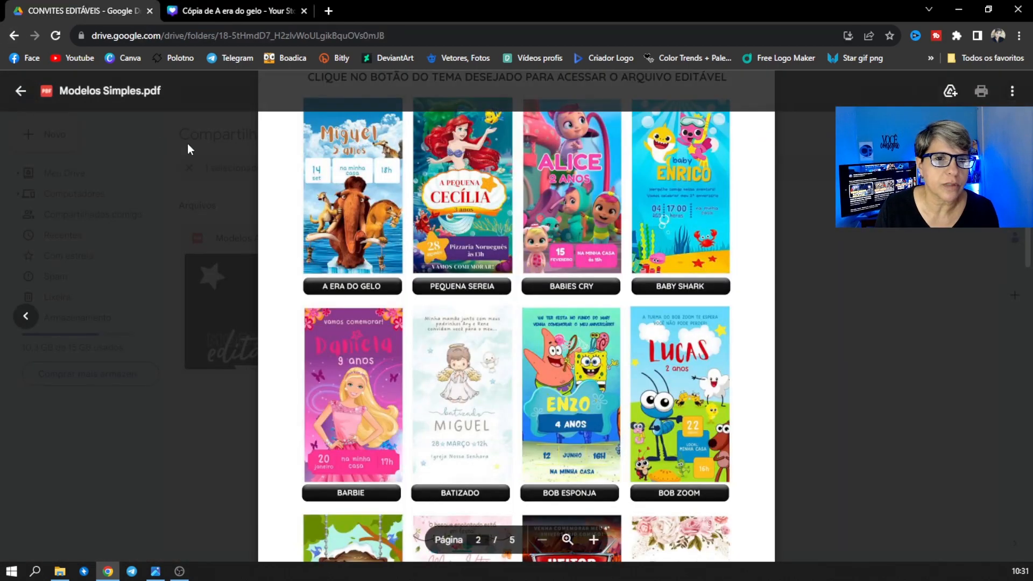
key(Escape)
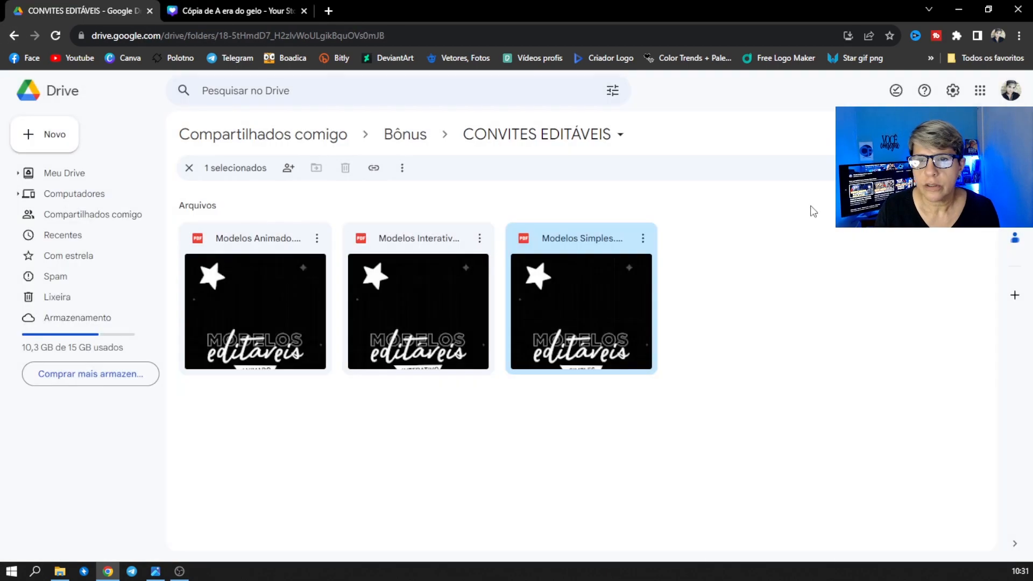
click(15, 35)
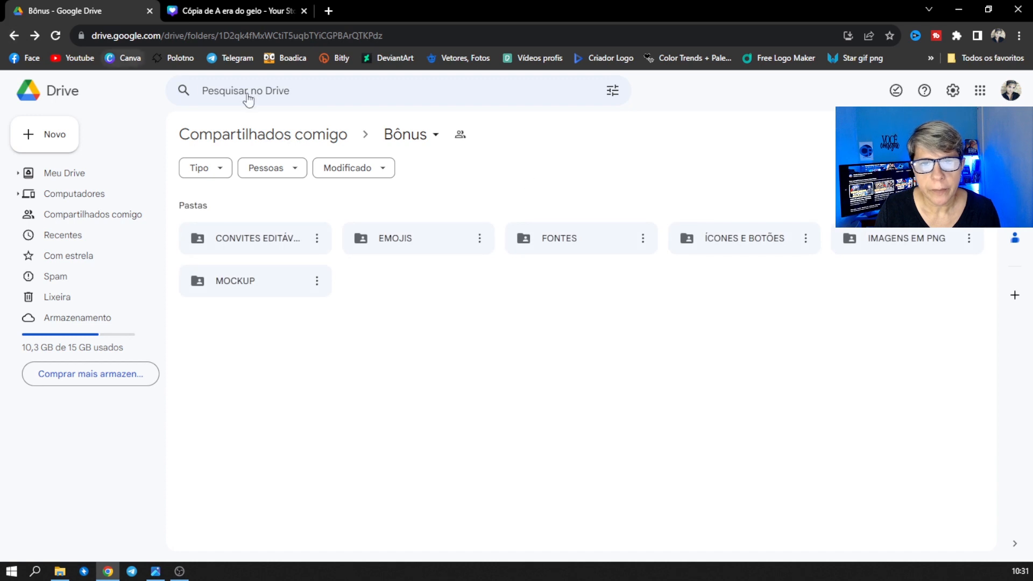
double_click(852, 243)
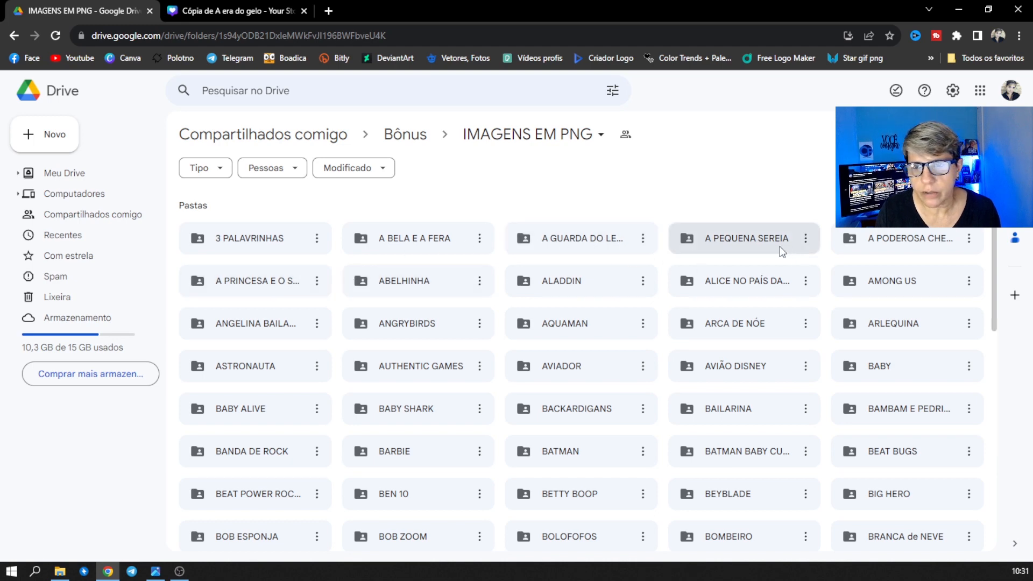
scroll(362, 420, down, 8)
double_click(361, 419)
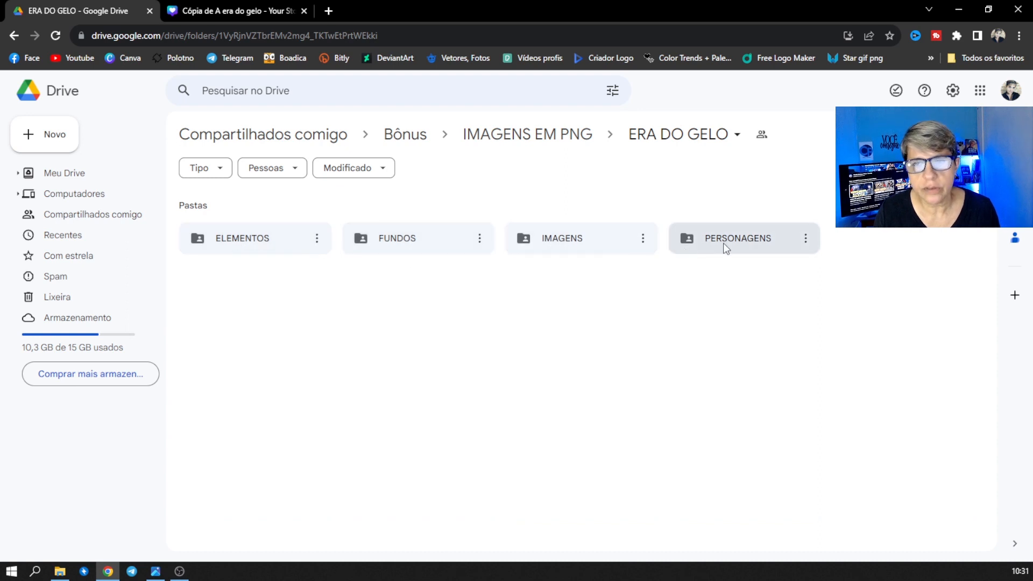
double_click(690, 240)
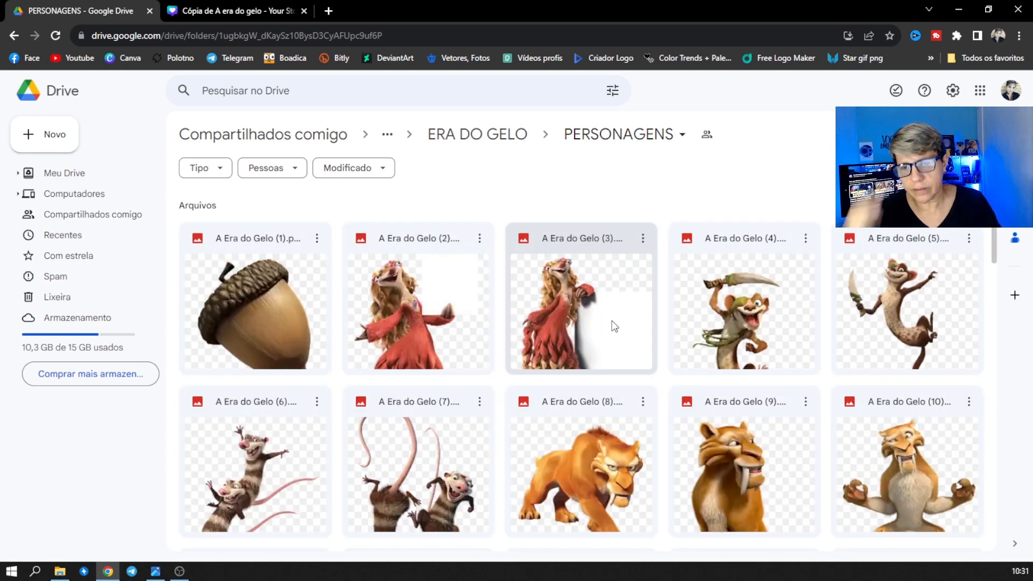
Find the upside-down sloth image A Era do Gelo (27) among the characters and download it as PNG to Área de Trabalho.
scroll(563, 334, down, 2)
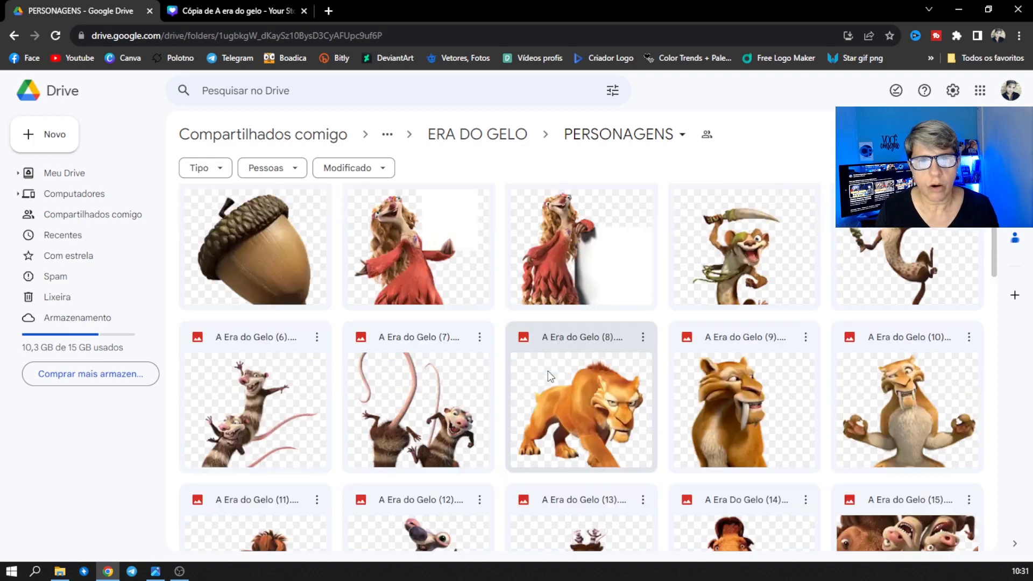
scroll(290, 413, down, 2)
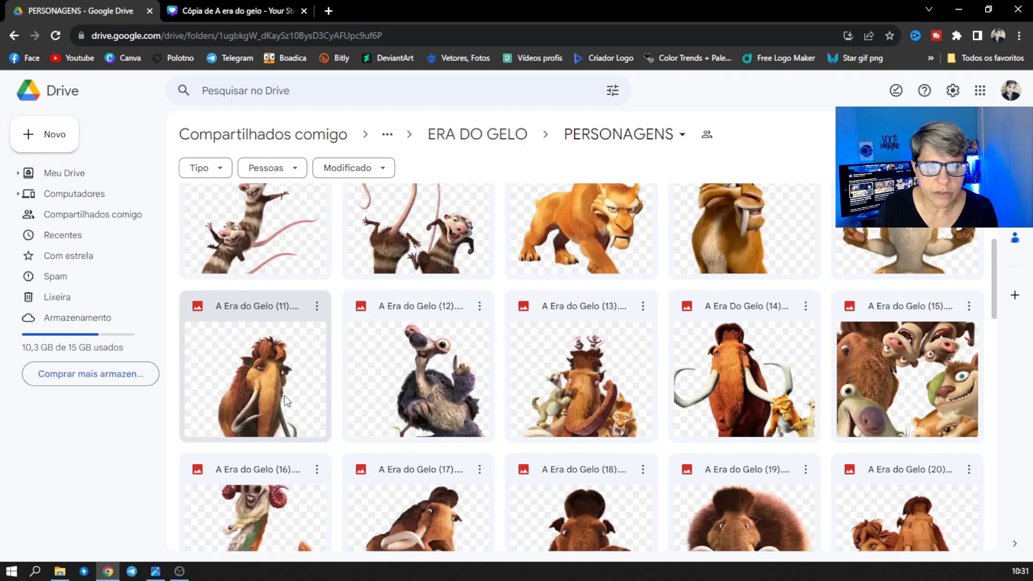
scroll(661, 425, up, 3)
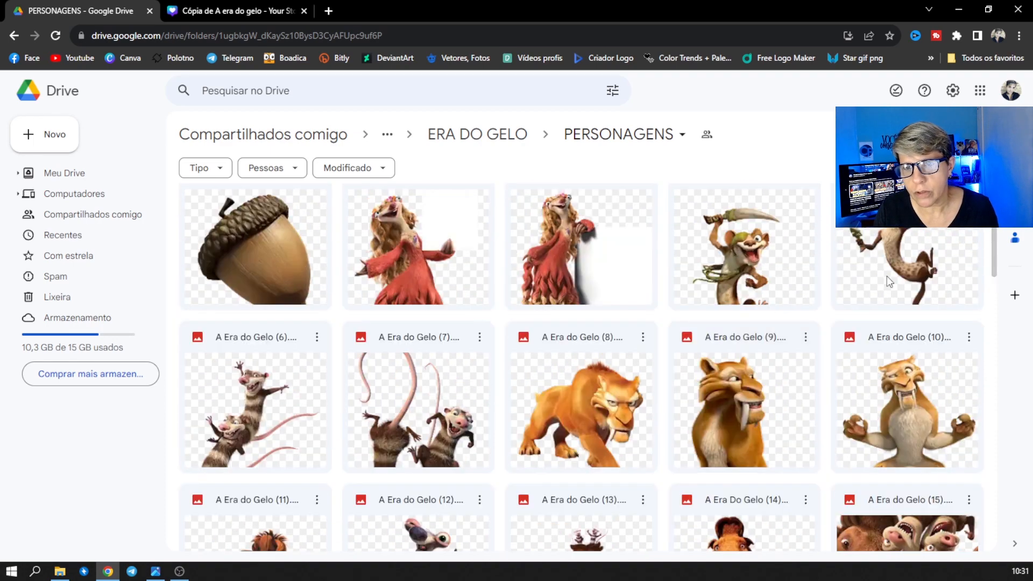
scroll(591, 321, down, 3)
scroll(586, 329, down, 8)
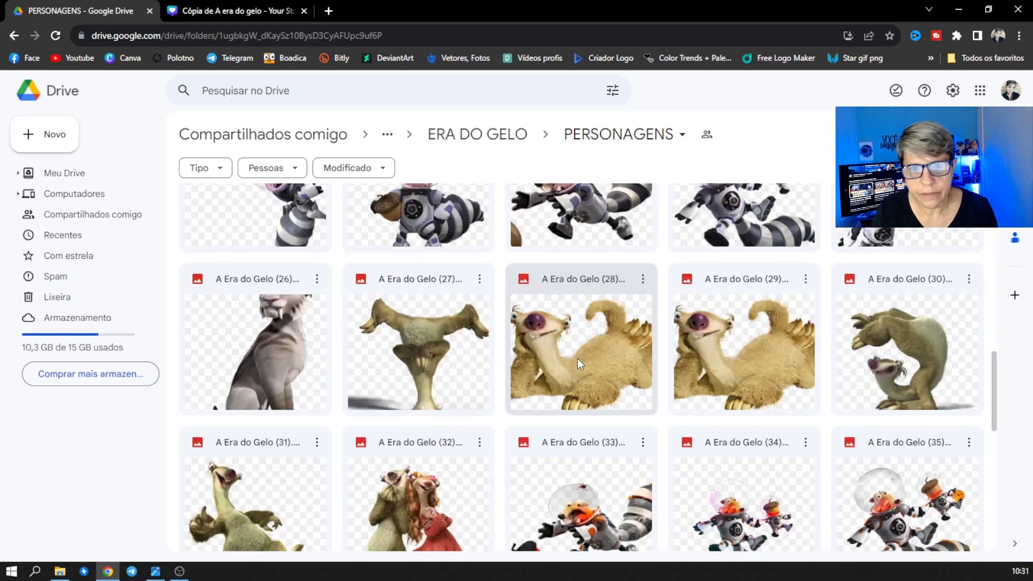
click(439, 377)
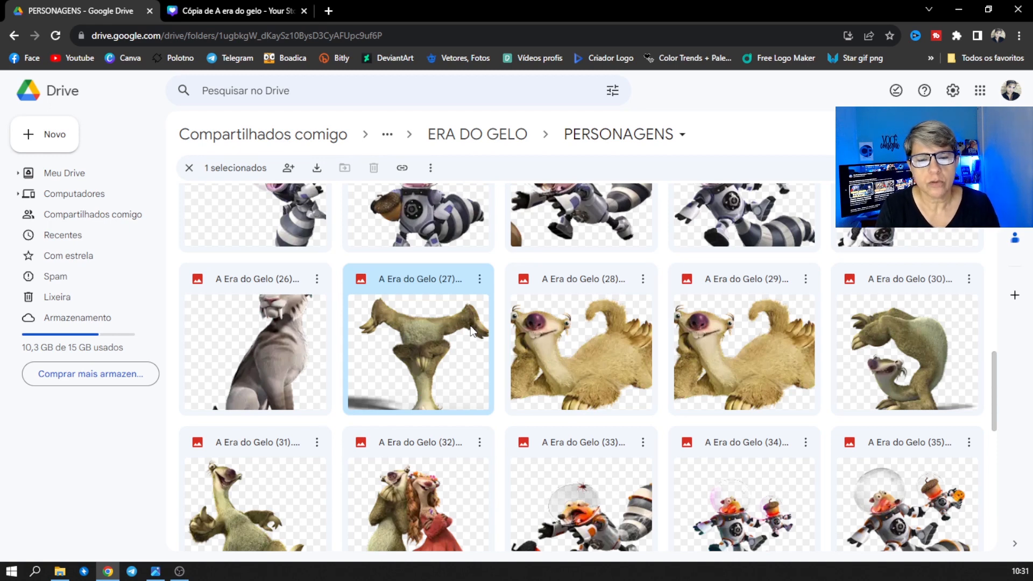
click(480, 280)
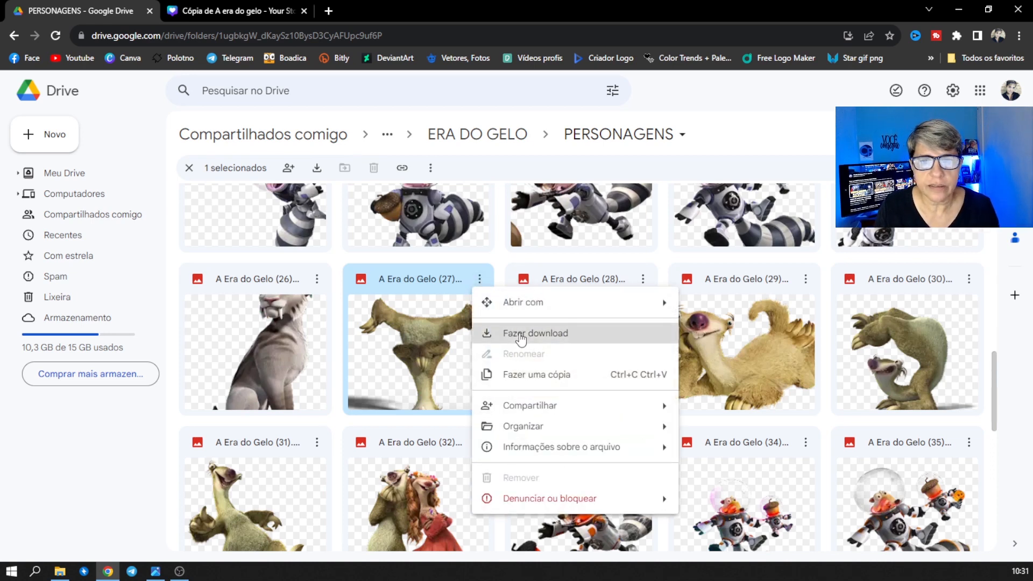
click(519, 333)
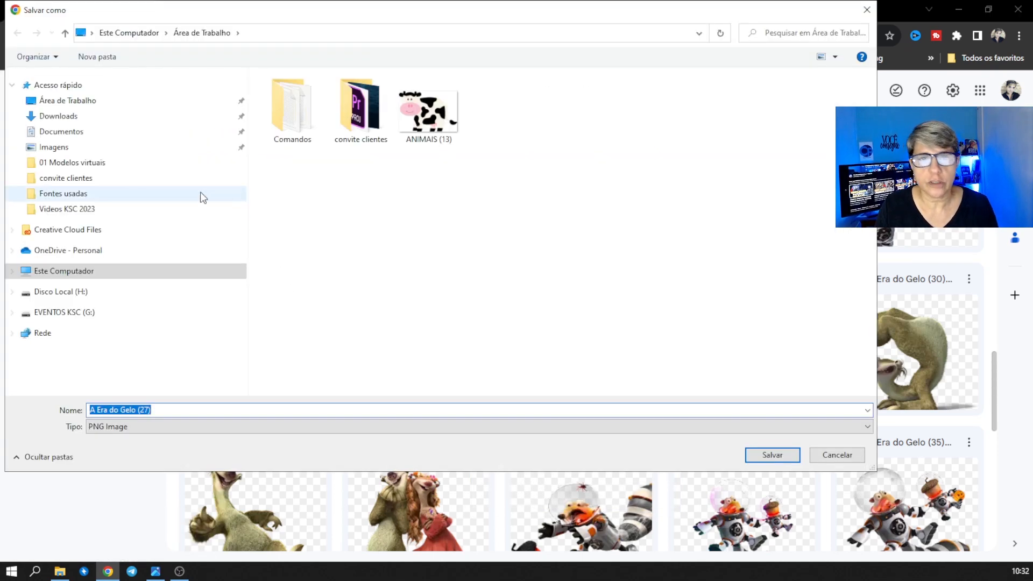
click(95, 102)
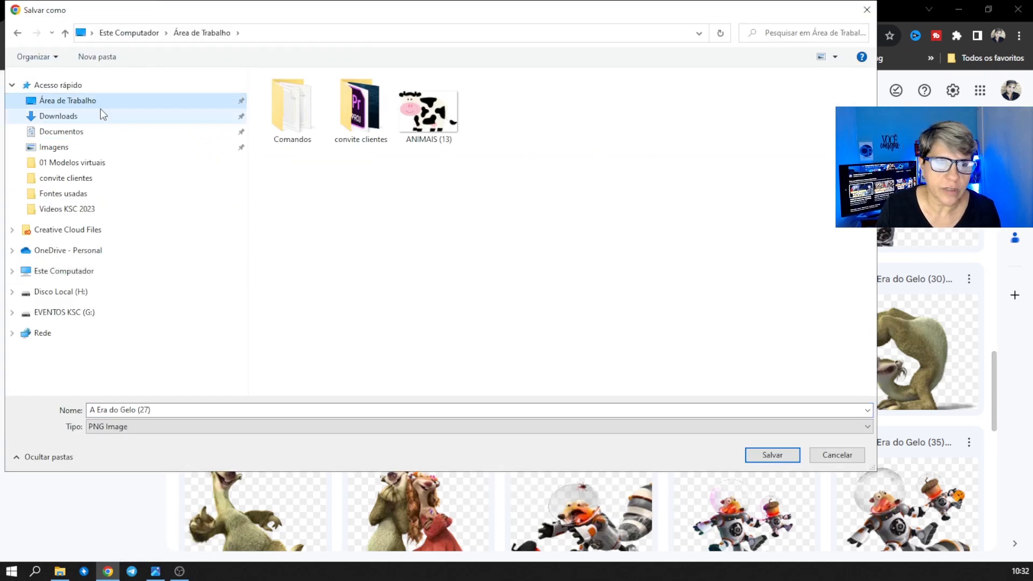
click(771, 456)
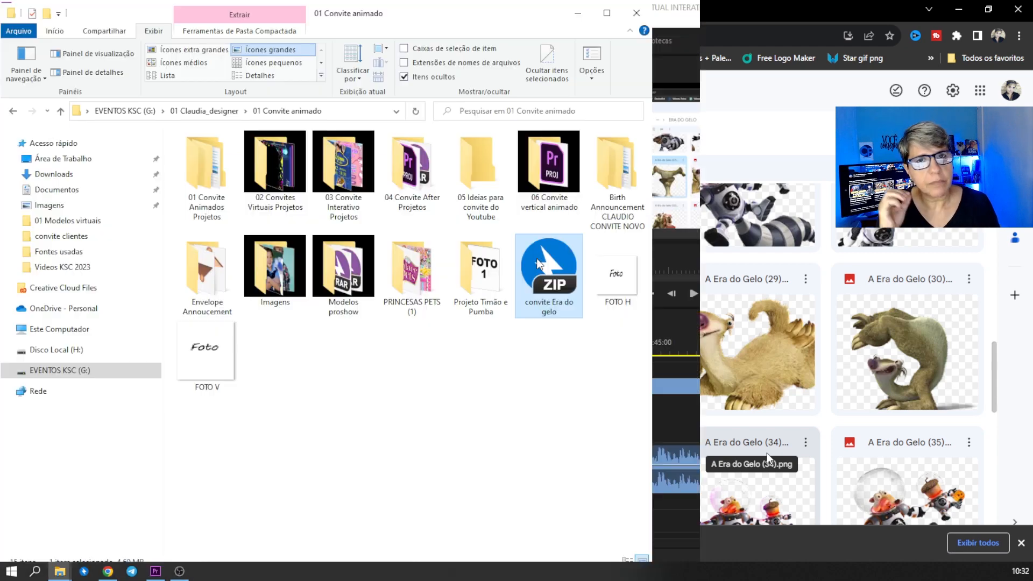
In File Explorer, extract the "convite Era do gelo" ZIP into a folder of the same name.
right_click(537, 276)
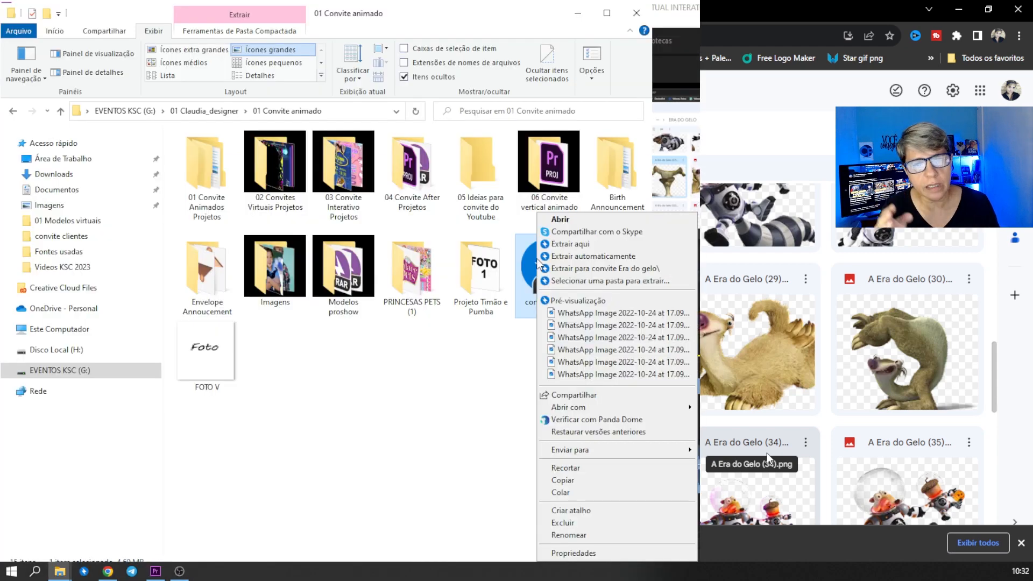
click(599, 269)
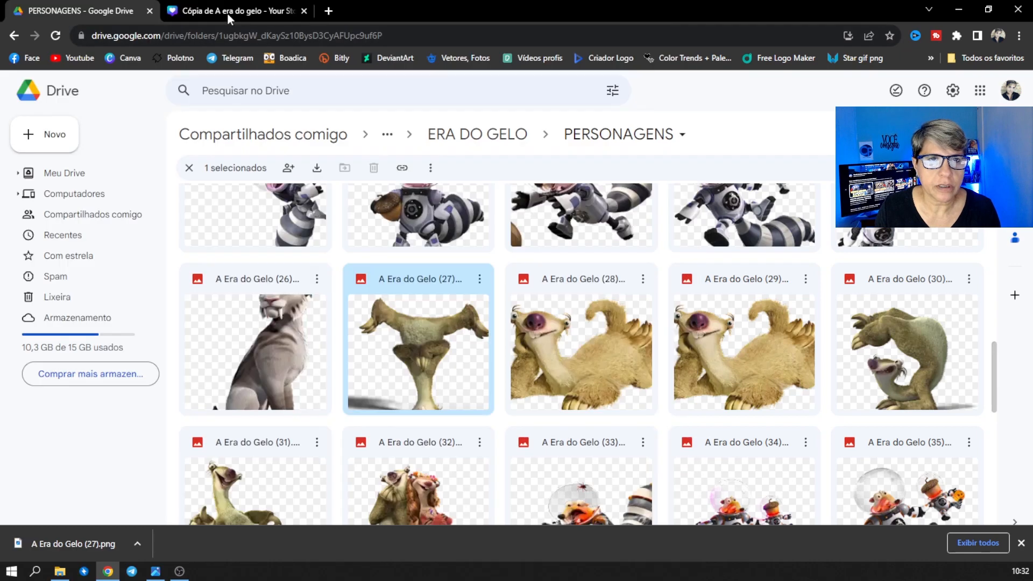
Switch to the invitation in Canva and upload the A Era do Gelo (27) image from Área de Trabalho.
click(227, 12)
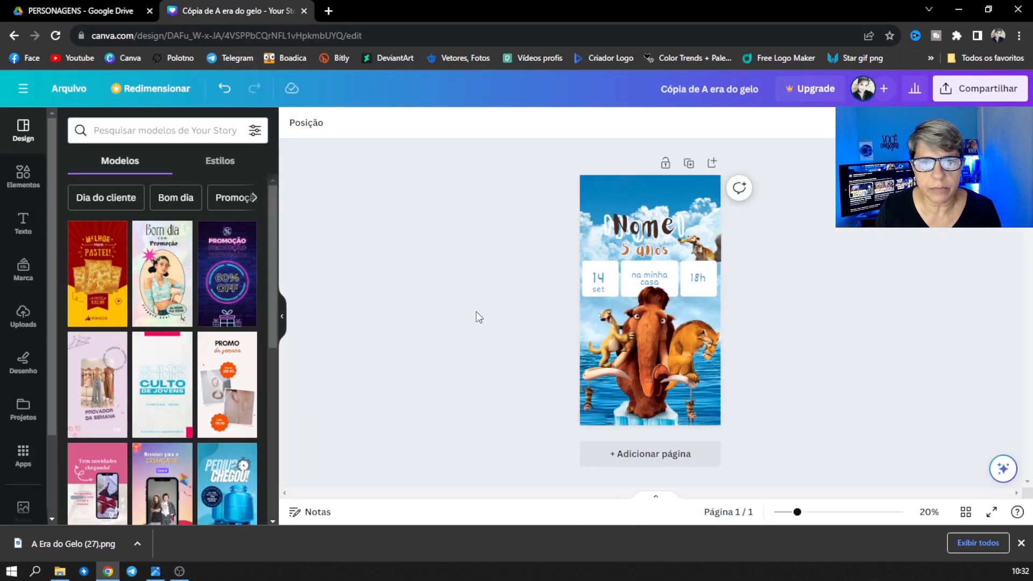
click(26, 317)
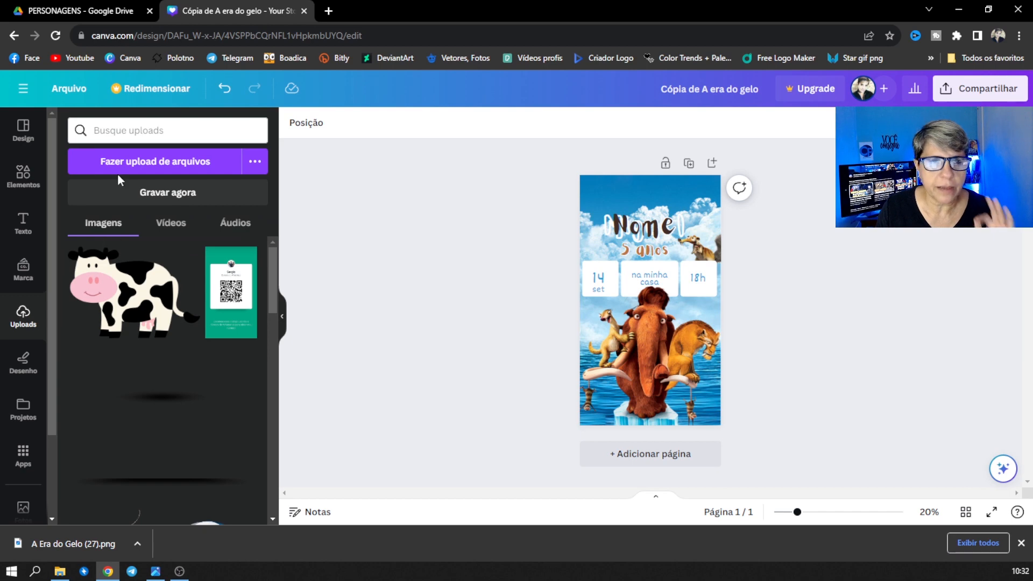
click(129, 166)
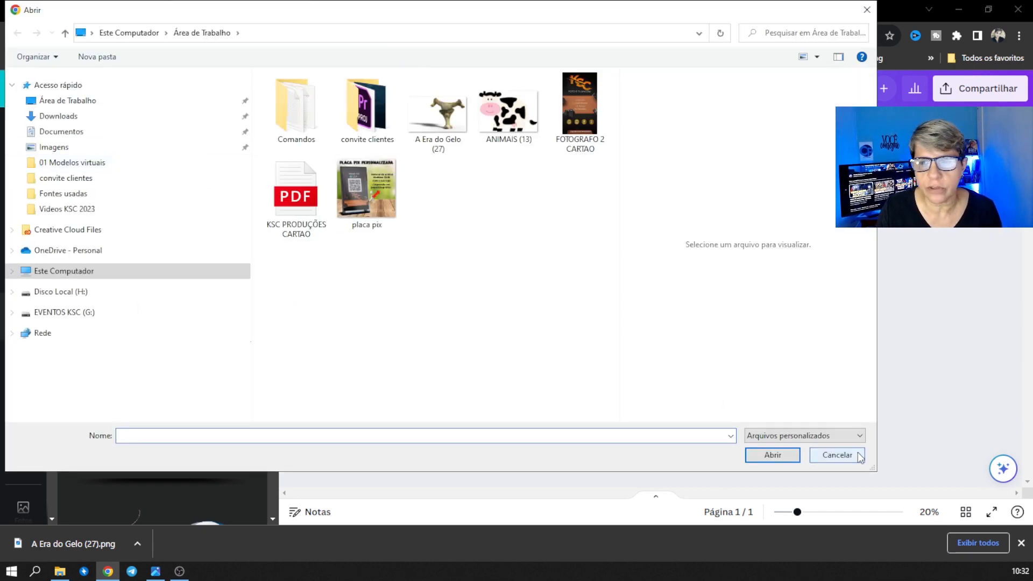
click(838, 455)
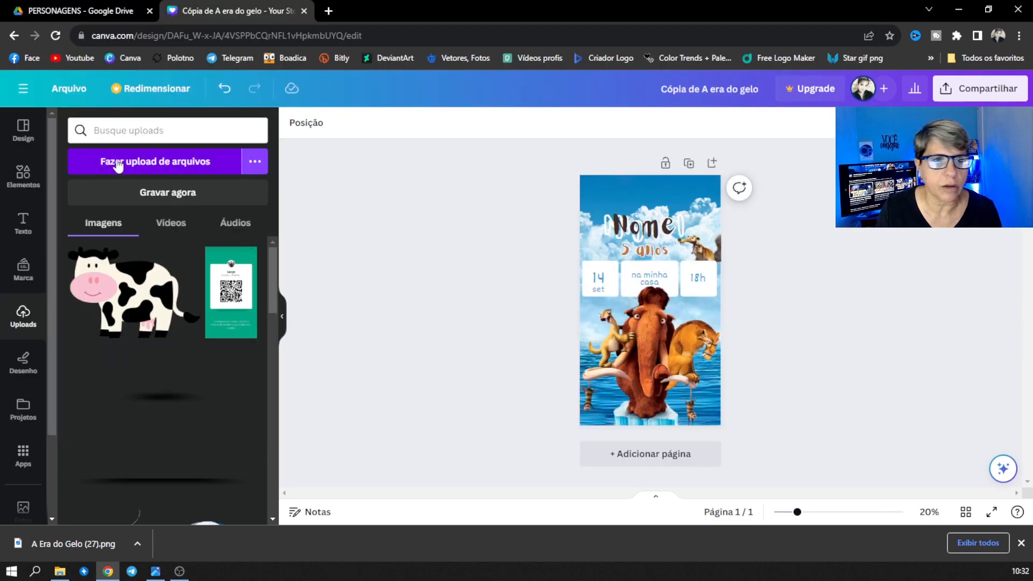
click(182, 164)
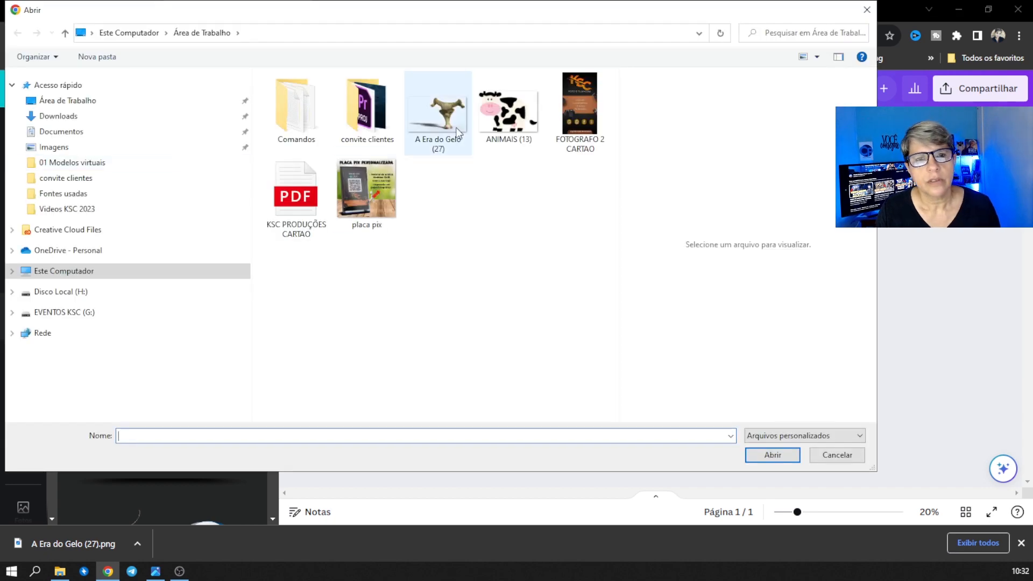
click(446, 124)
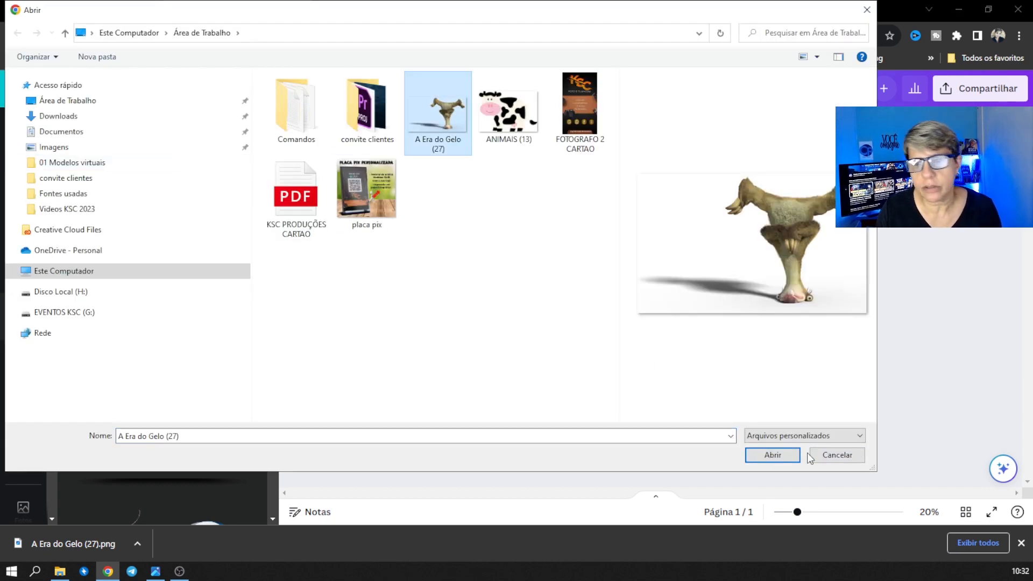
click(780, 456)
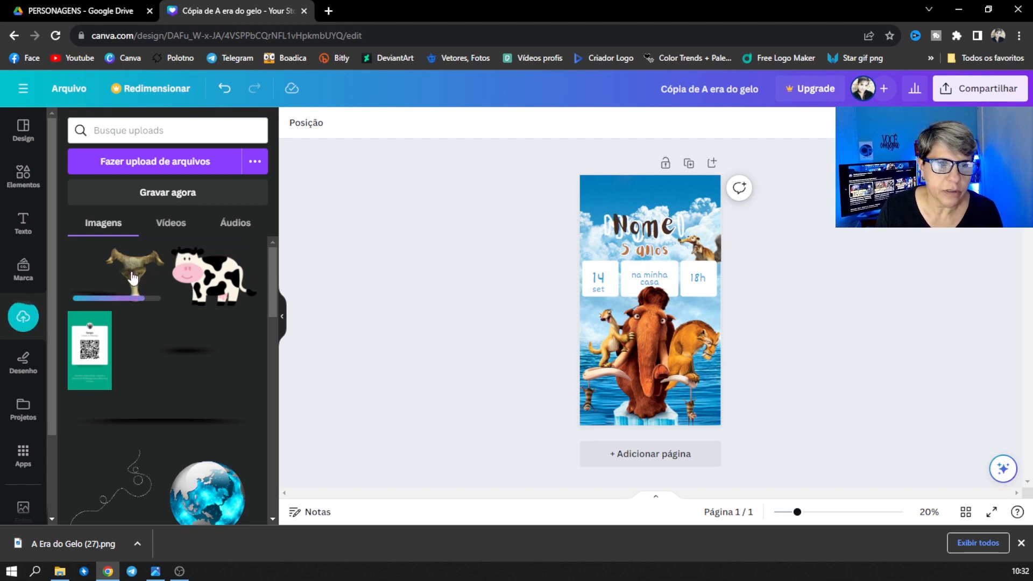
Replace the mammoth group picture on the invitation with the uploaded upside-down sloth image.
drag(134, 278, 632, 342)
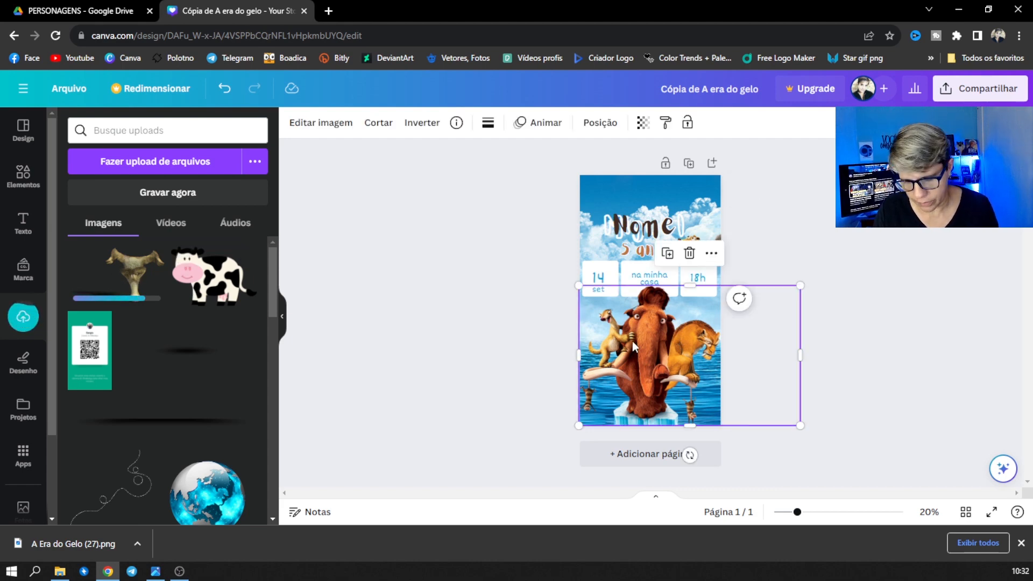
key(Delete)
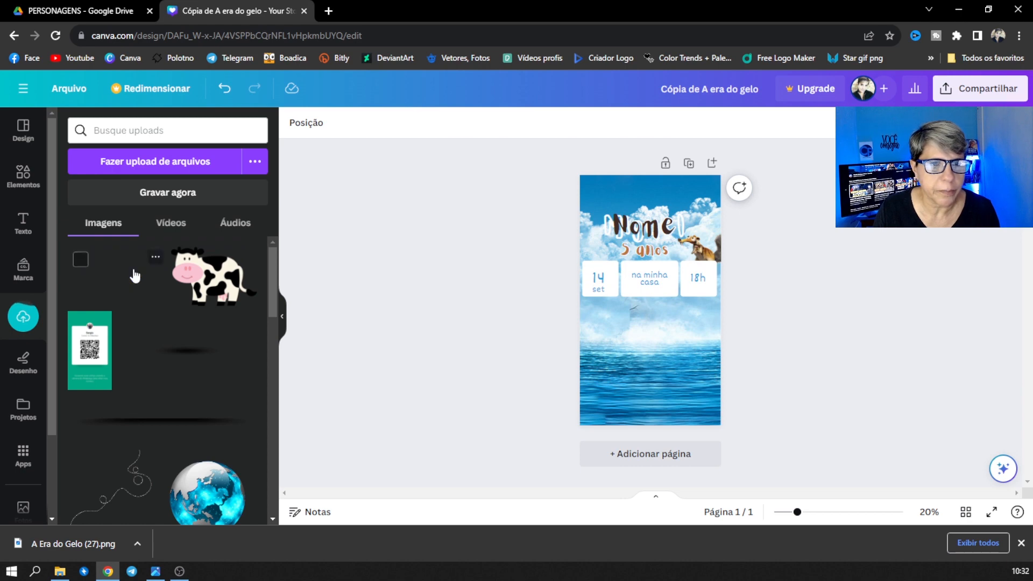
click(134, 275)
Resize the sloth image and place it over the water in the lower half of the invitation.
drag(668, 307, 651, 379)
drag(584, 343, 540, 316)
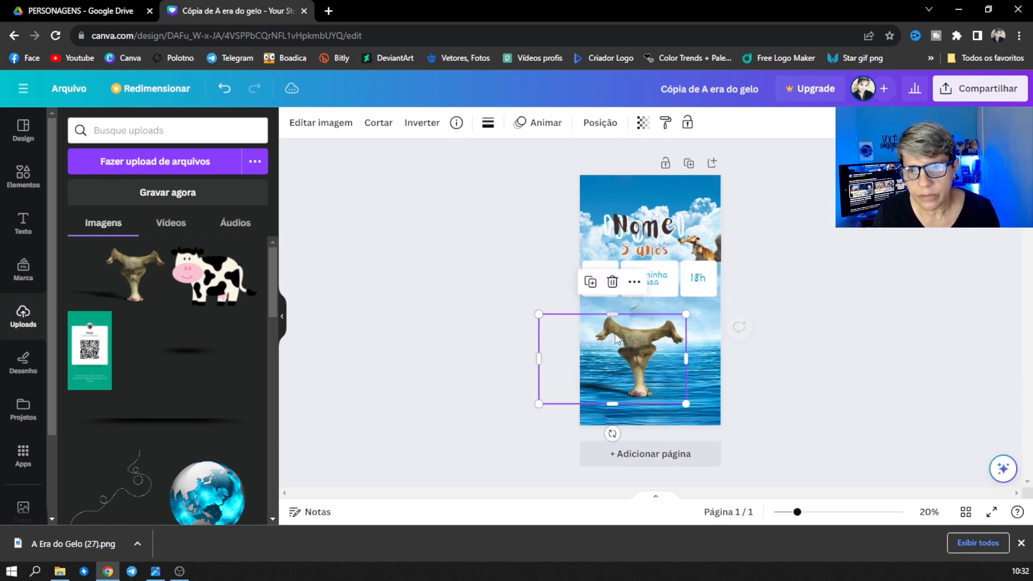
drag(659, 350, 680, 362)
drag(706, 327, 678, 332)
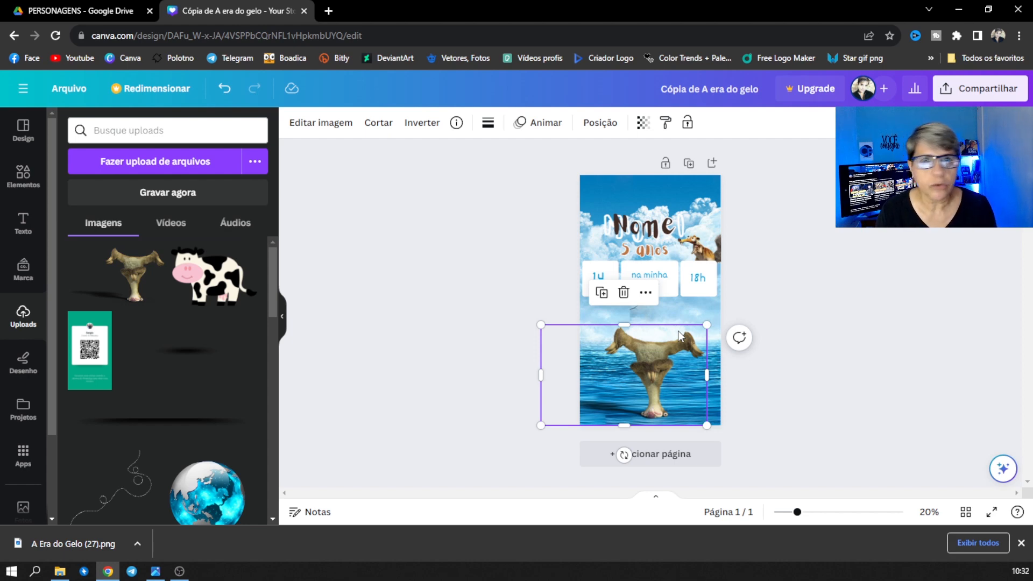
click(783, 328)
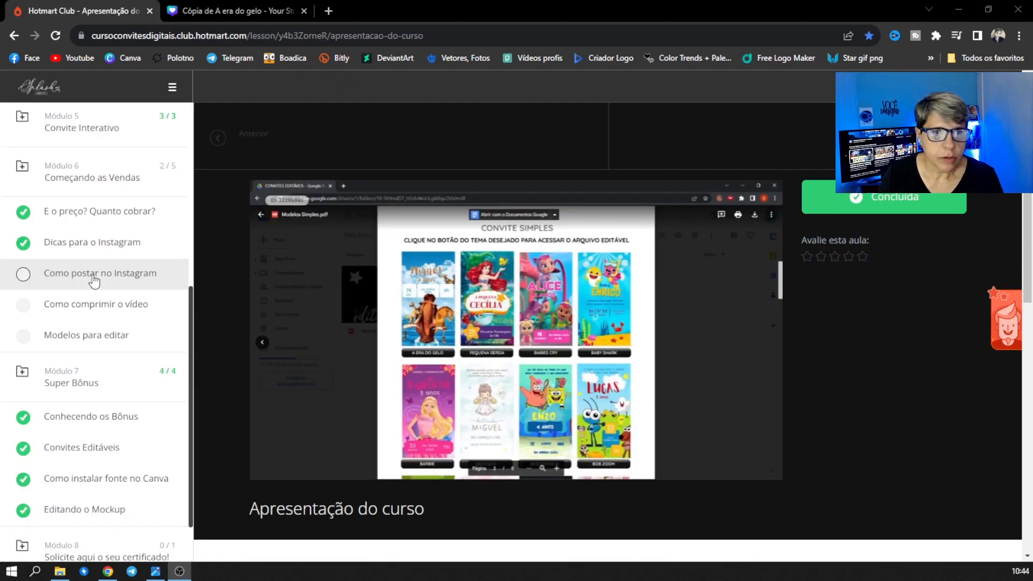
Look through the Apresentação do curso lesson page in Hotmart Club, below the lesson video.
scroll(387, 302, down, 6)
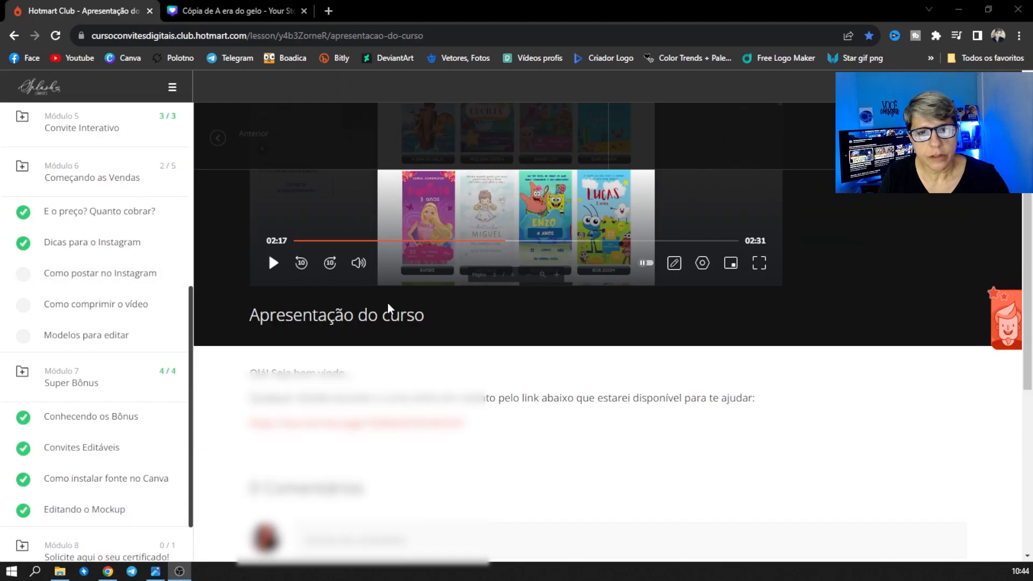